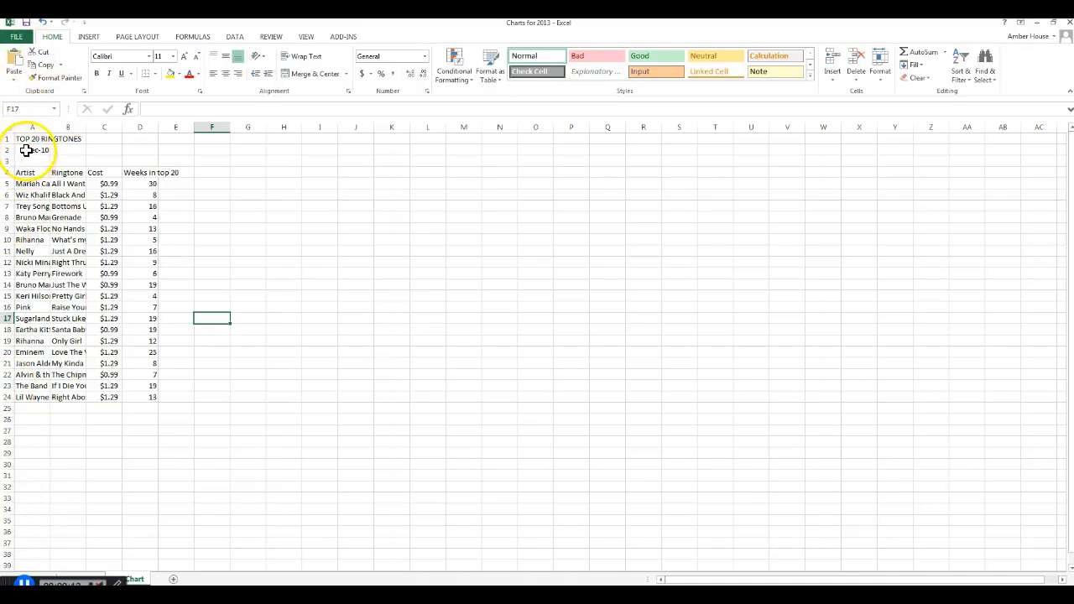
# - Format cell A2 as Text and enter "December 2010" in it
pyautogui.click(27, 151)
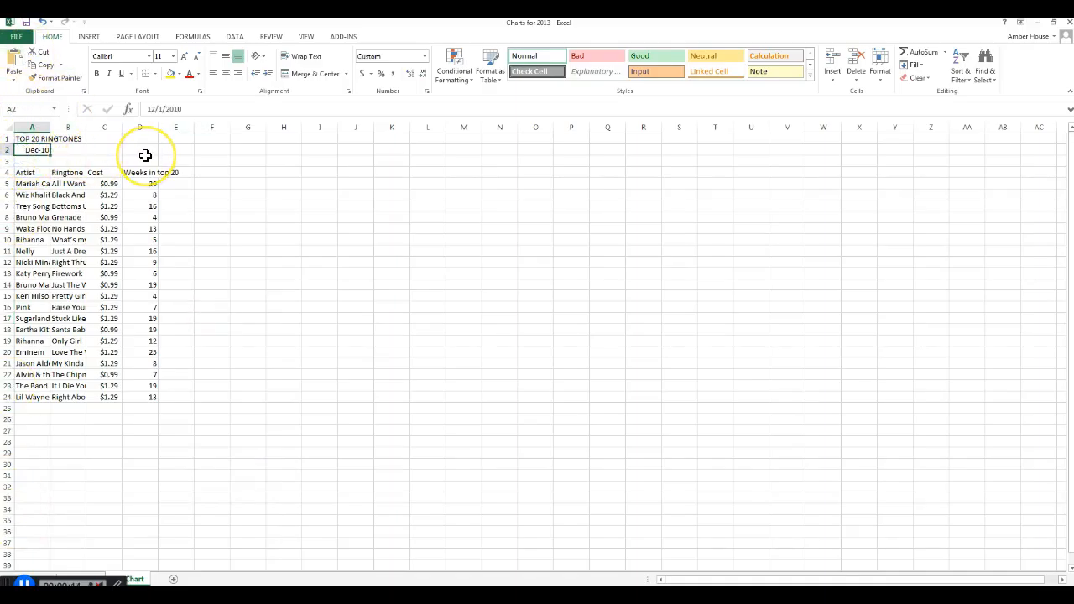
pyautogui.rightClick(34, 150)
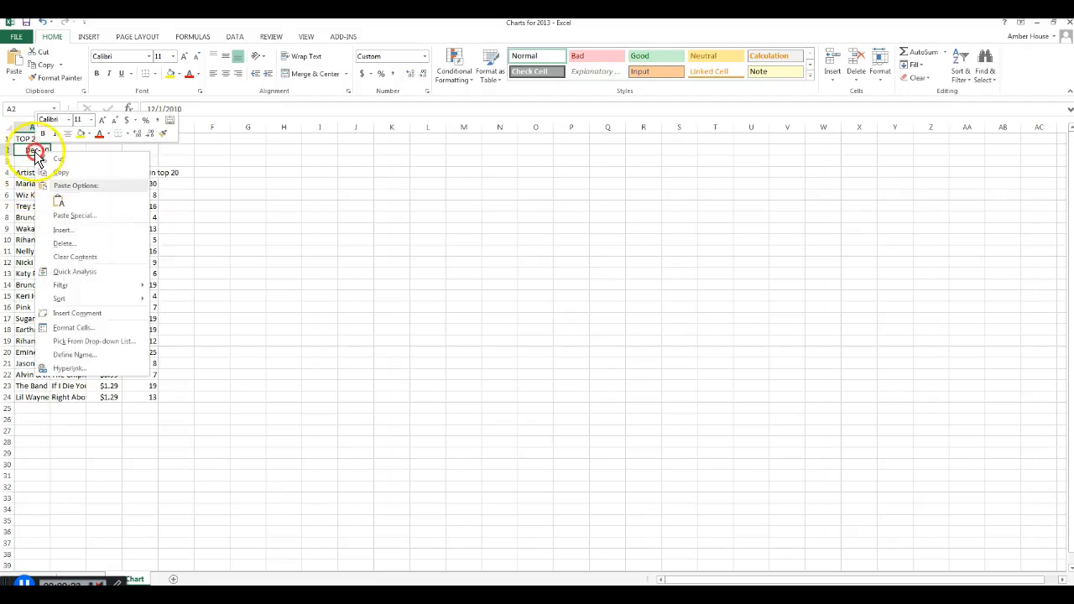
pyautogui.click(84, 327)
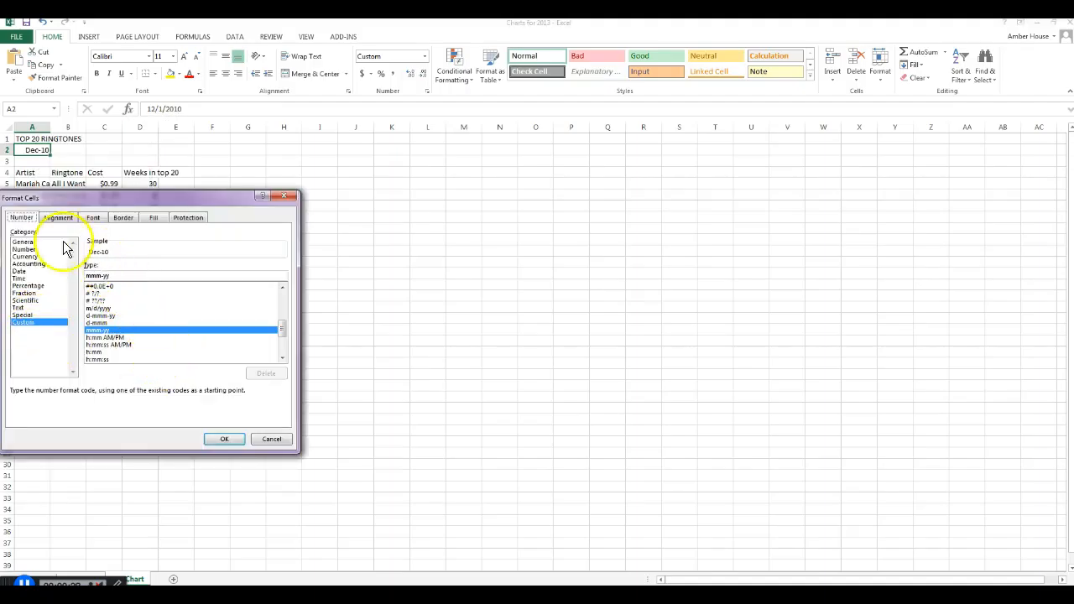
pyautogui.click(20, 307)
pyautogui.click(226, 439)
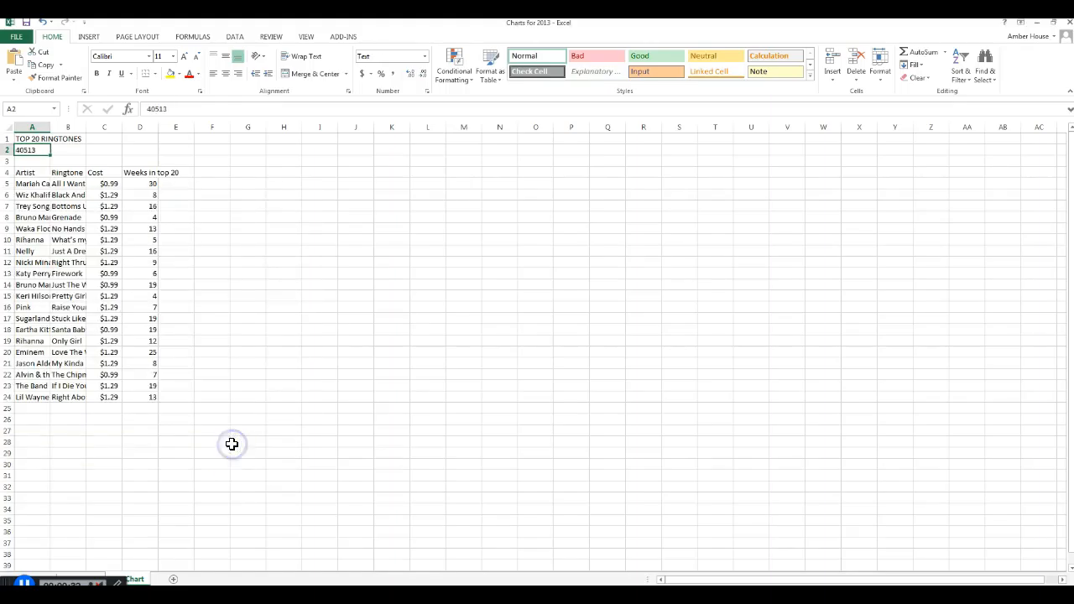
pyautogui.write('D')
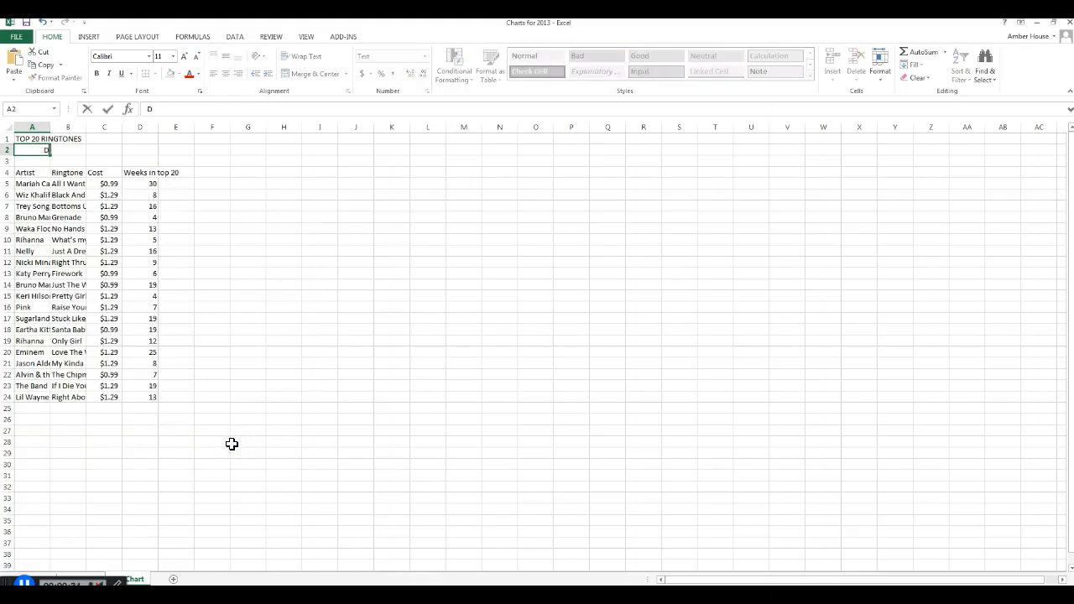
pyautogui.write('ecember 2010')
pyautogui.press('Return')
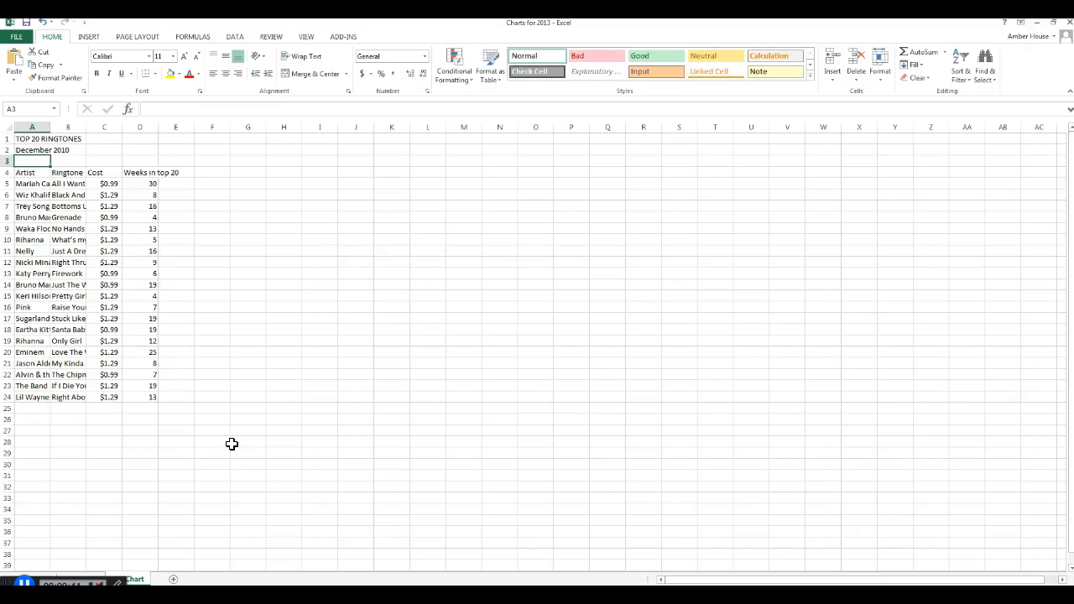
# - Set the font of the entire worksheet to Arial, size 10
pyautogui.click(29, 139)
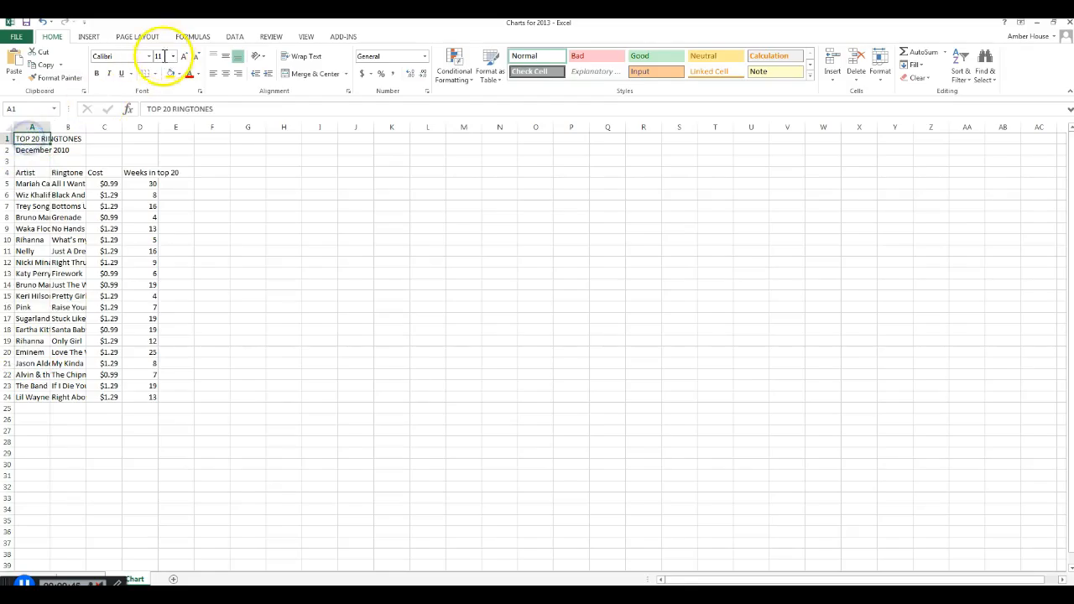
pyautogui.click(6, 125)
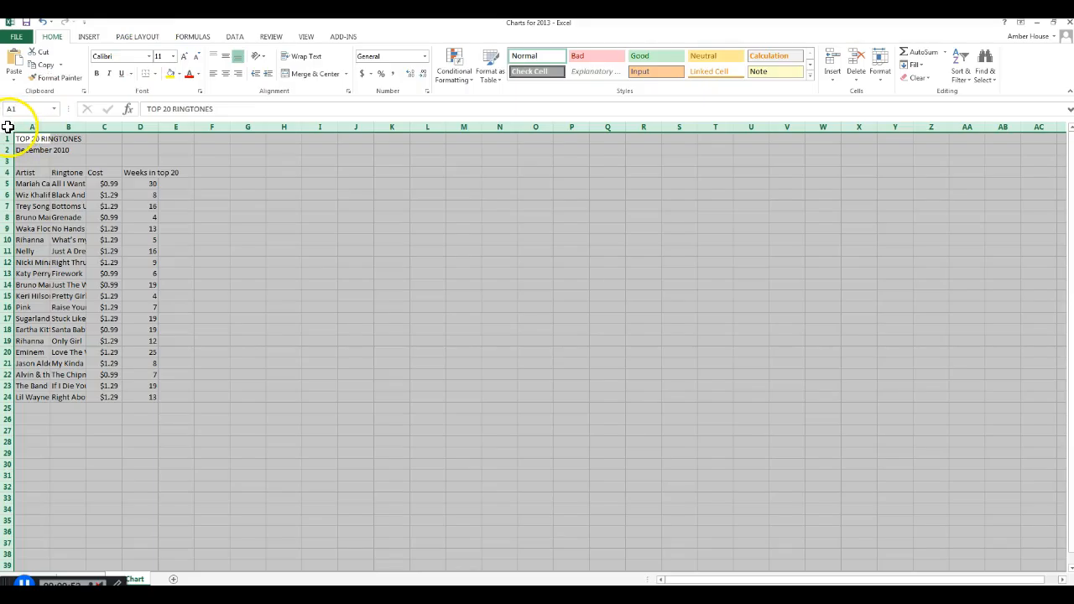
pyautogui.click(149, 55)
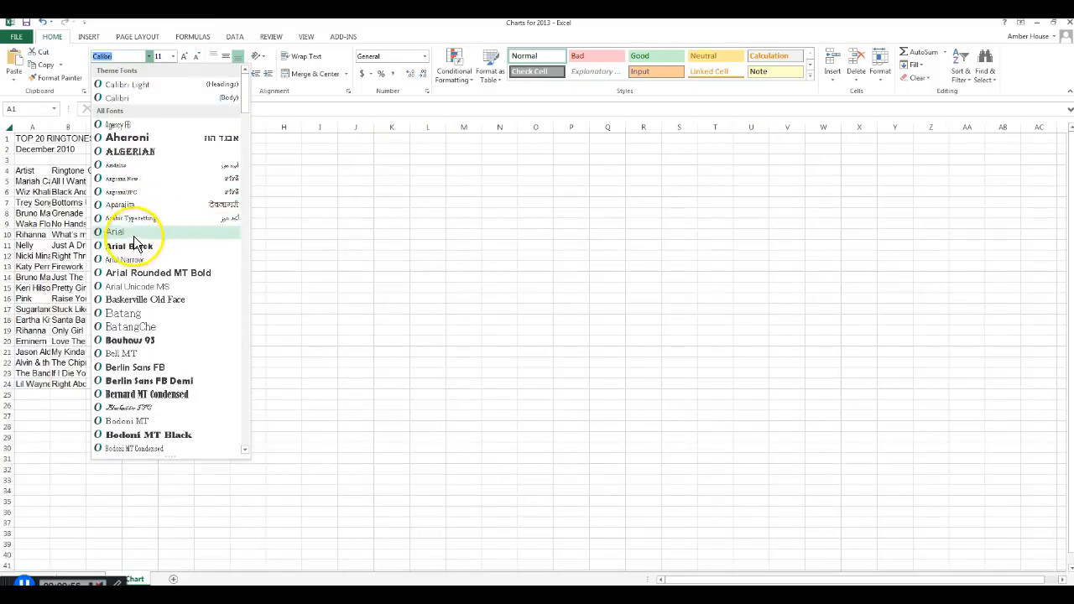
pyautogui.click(118, 231)
pyautogui.click(175, 59)
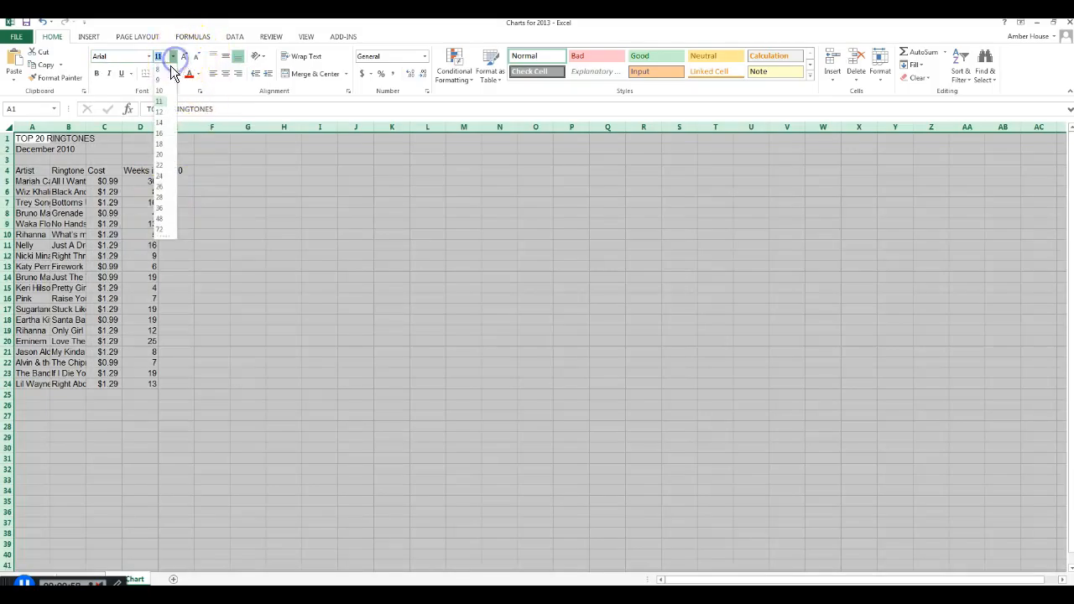
pyautogui.click(158, 94)
pyautogui.click(314, 250)
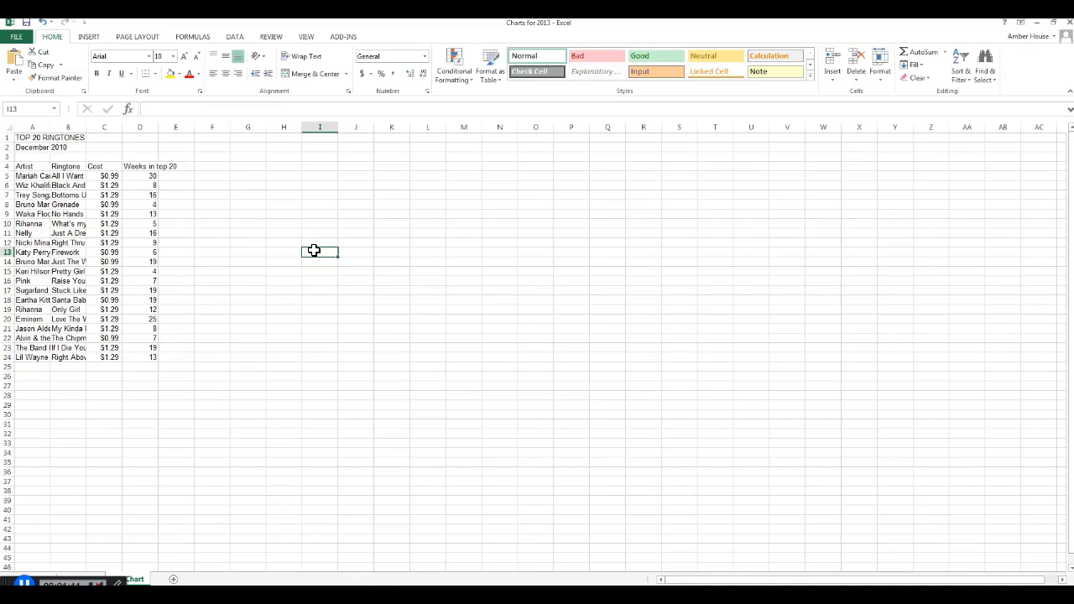
# - Make the title "TOP 20 RINGTONES" in A1 size 16 and bold
pyautogui.click(37, 137)
pyautogui.click(173, 56)
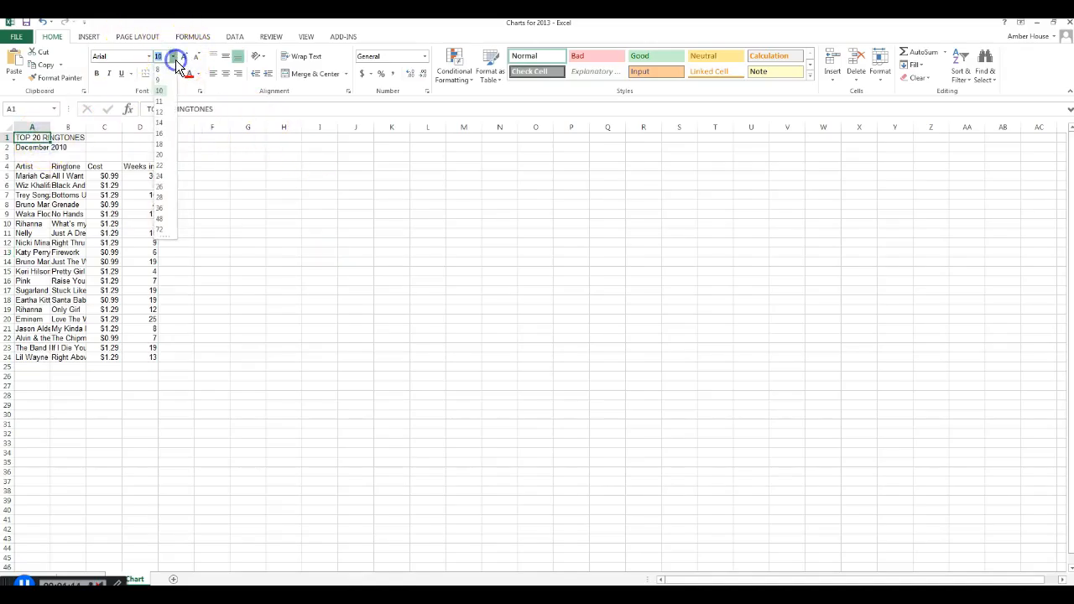
pyautogui.click(160, 133)
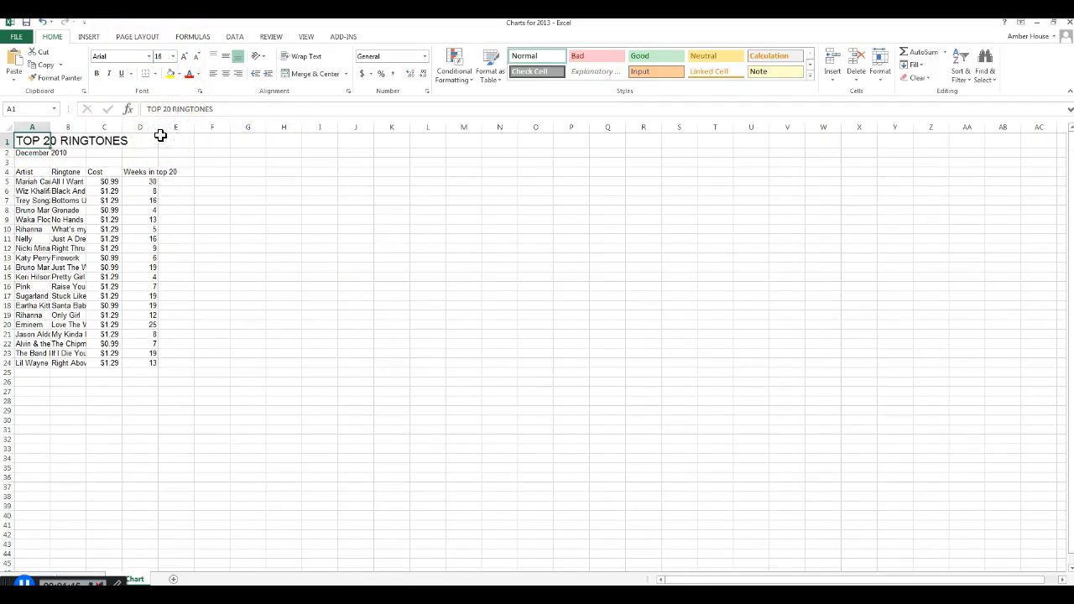
pyautogui.click(97, 73)
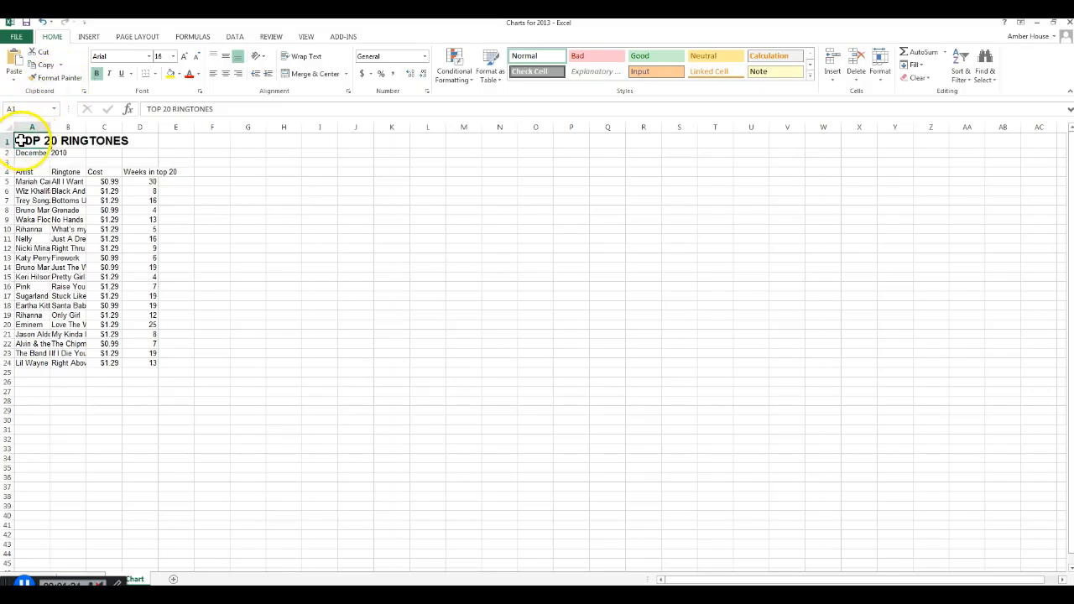
pyautogui.moveTo(22, 140)
pyautogui.mouseDown()
pyautogui.moveTo(26, 173)
pyautogui.moveTo(136, 175)
pyautogui.mouseUp()
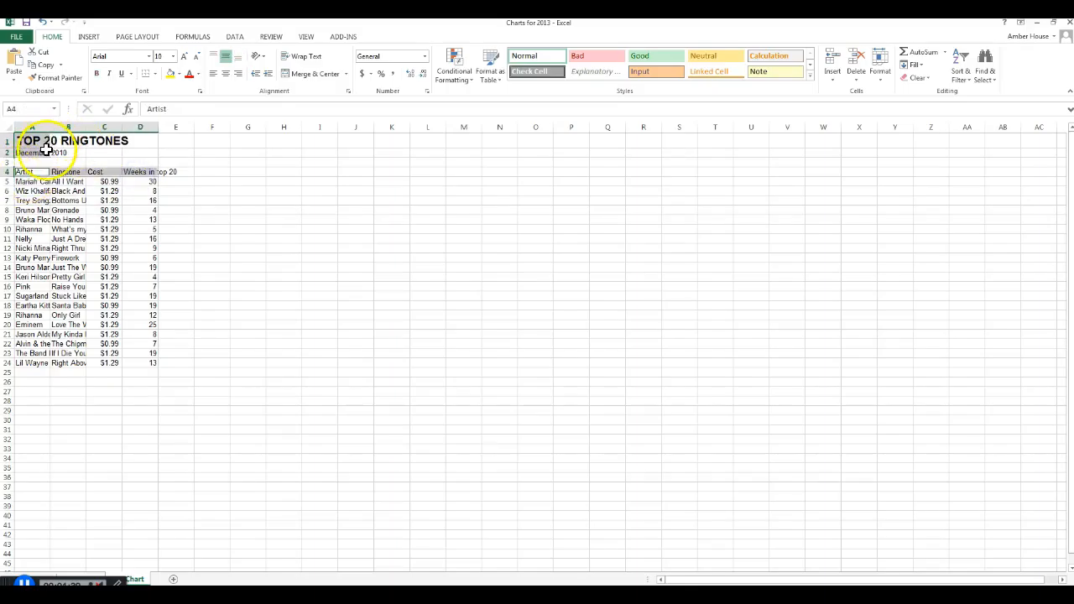
pyautogui.click(34, 172)
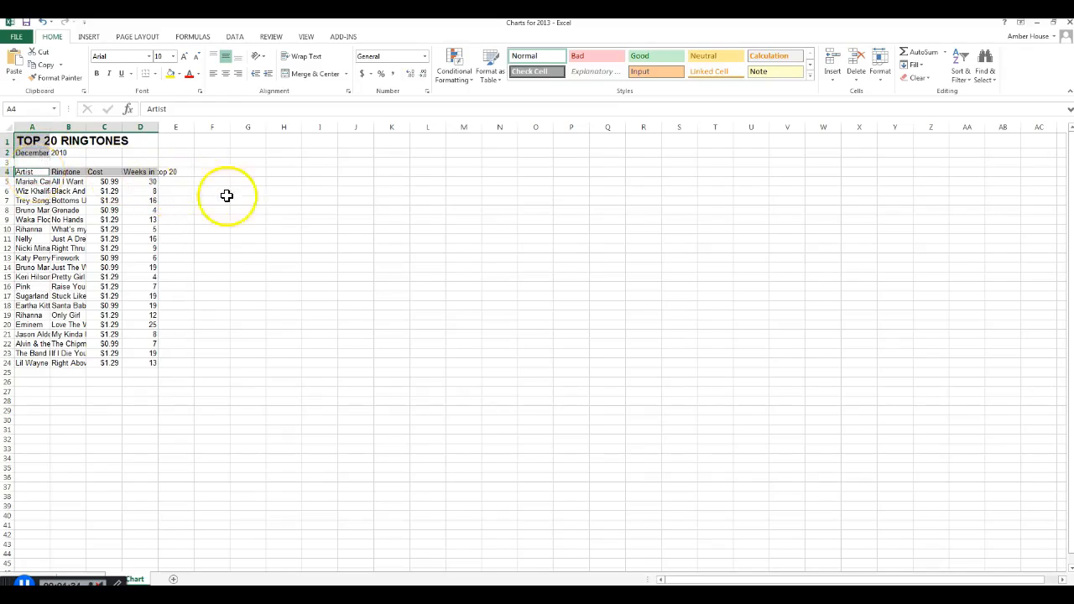
pyautogui.click(283, 210)
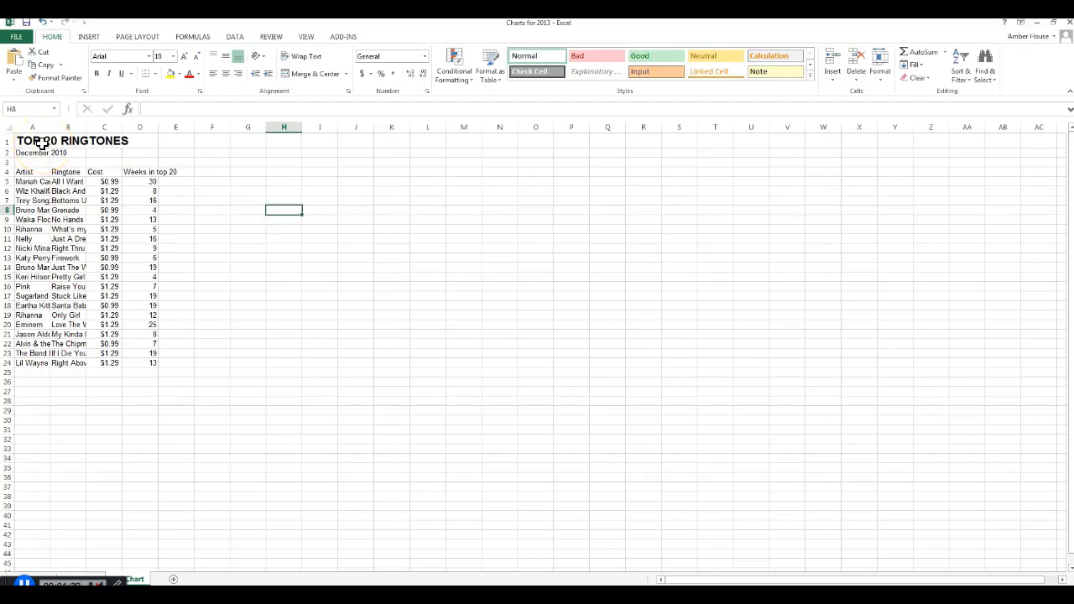
# - Bold and underline the title in A1, the date in A2 and the column headings in A4:D4 together
pyautogui.click(41, 143)
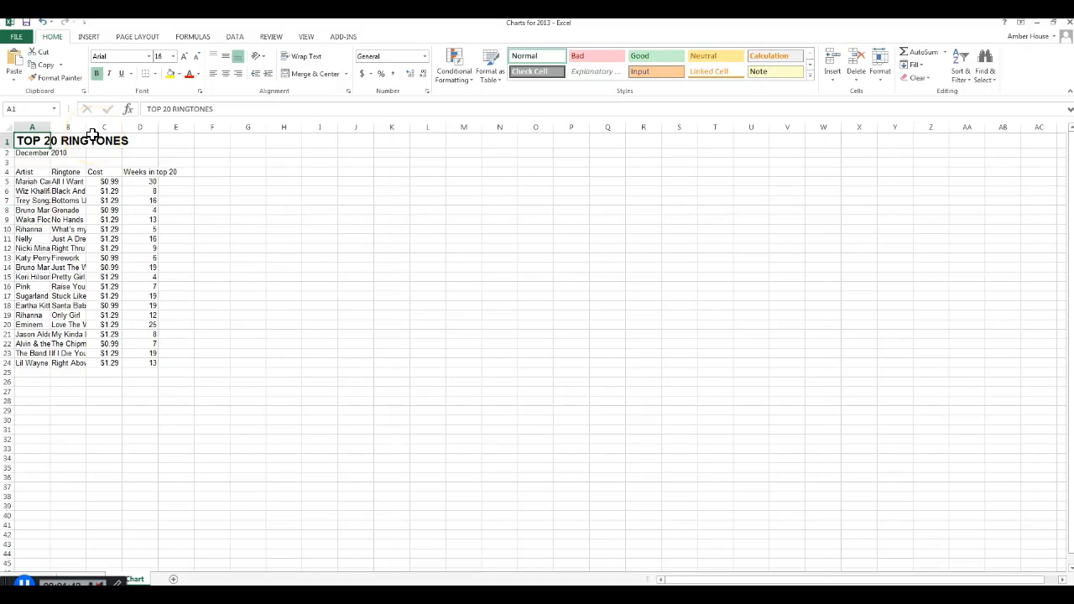
pyautogui.click(31, 153)
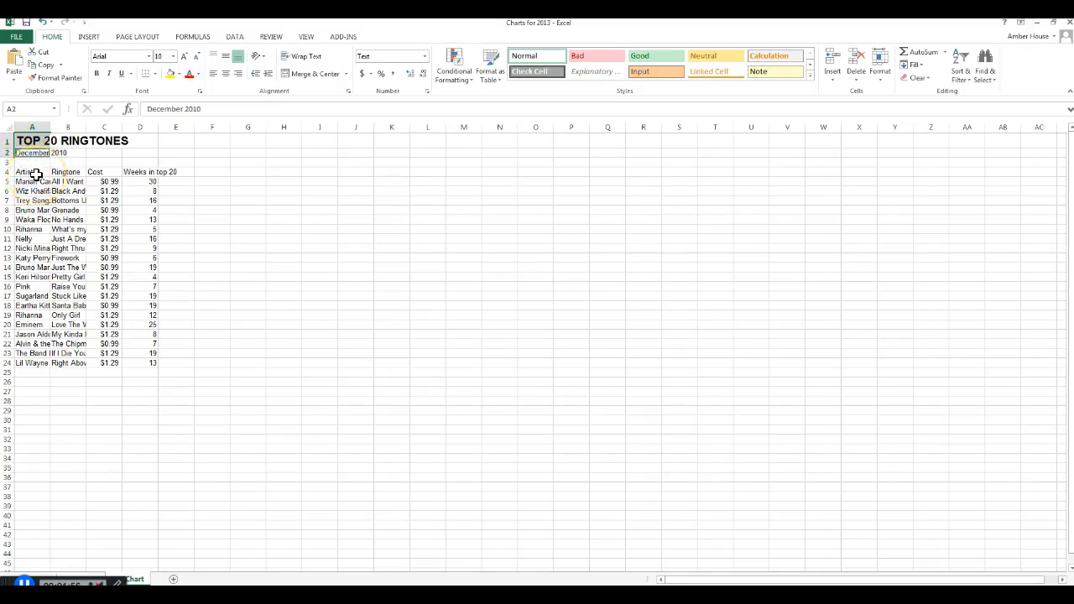
pyautogui.moveTo(36, 173); pyautogui.dragTo(151, 171)
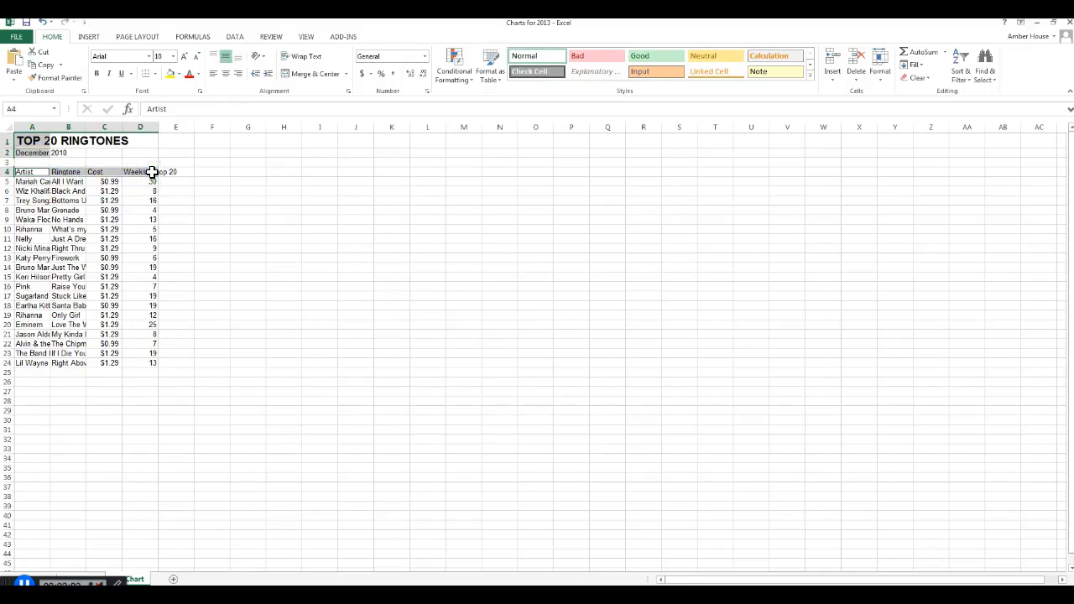
pyautogui.rightClick(146, 174)
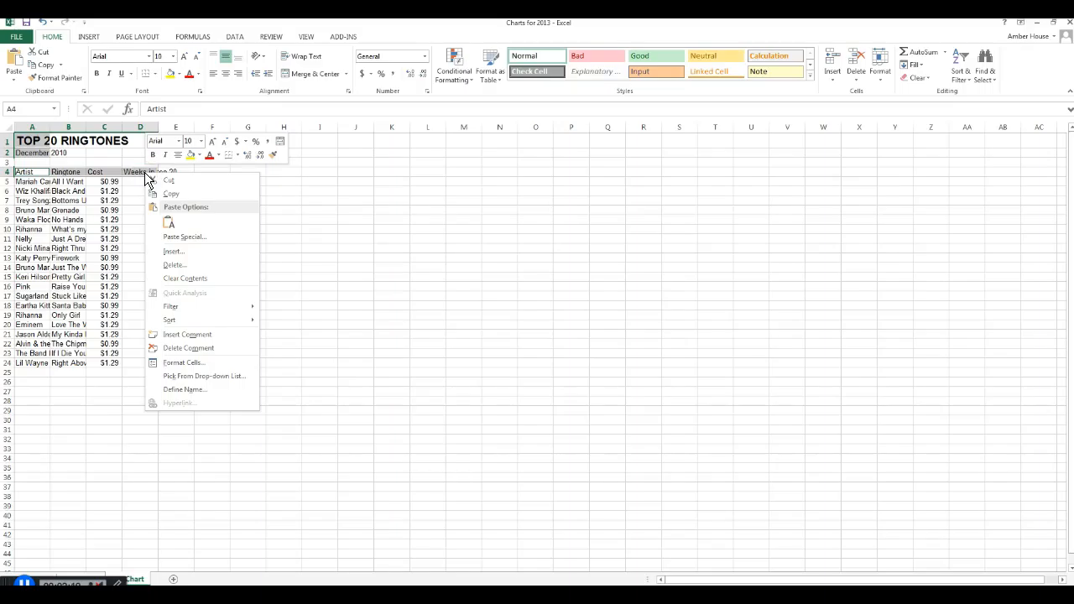
pyautogui.click(153, 155)
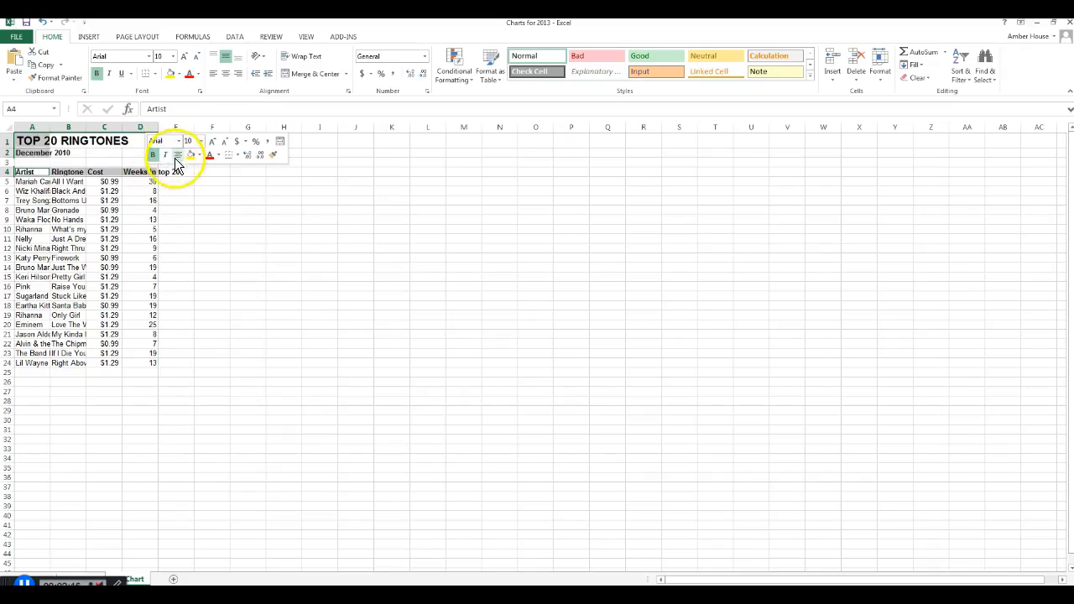
pyautogui.click(121, 73)
pyautogui.click(226, 235)
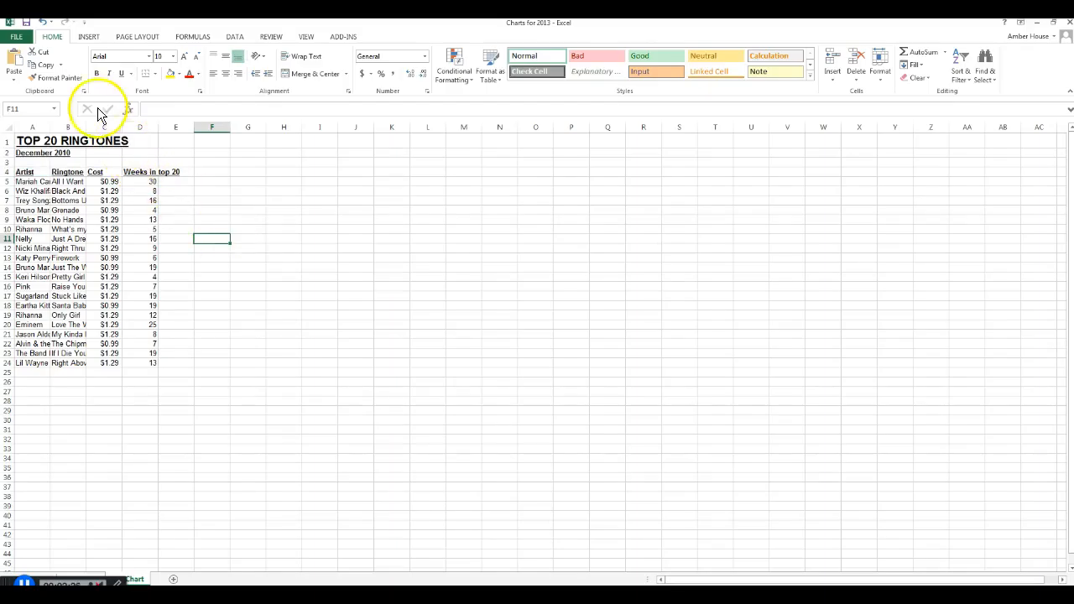
# - Set the width of the Artist and Ringtone columns, A and B, to 22
pyautogui.click(27, 127)
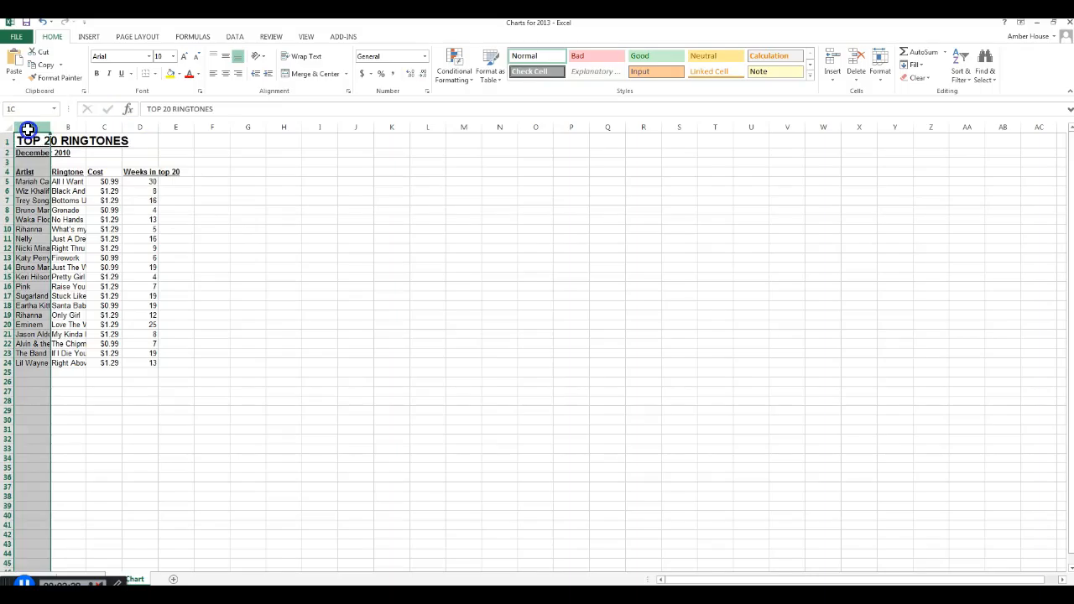
pyautogui.moveTo(28, 129); pyautogui.dragTo(68, 126)
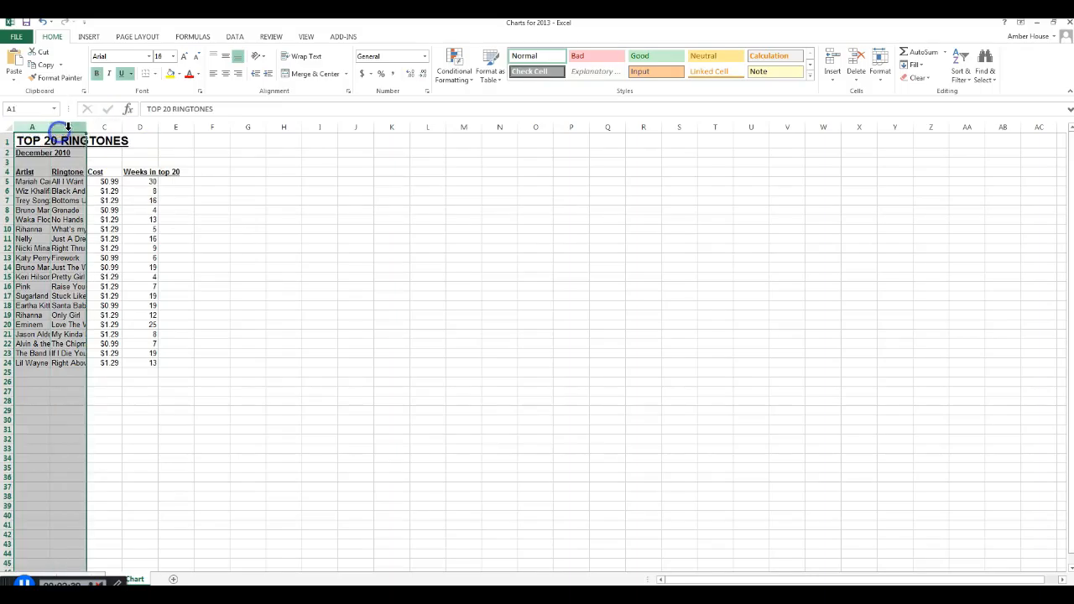
pyautogui.rightClick(68, 127)
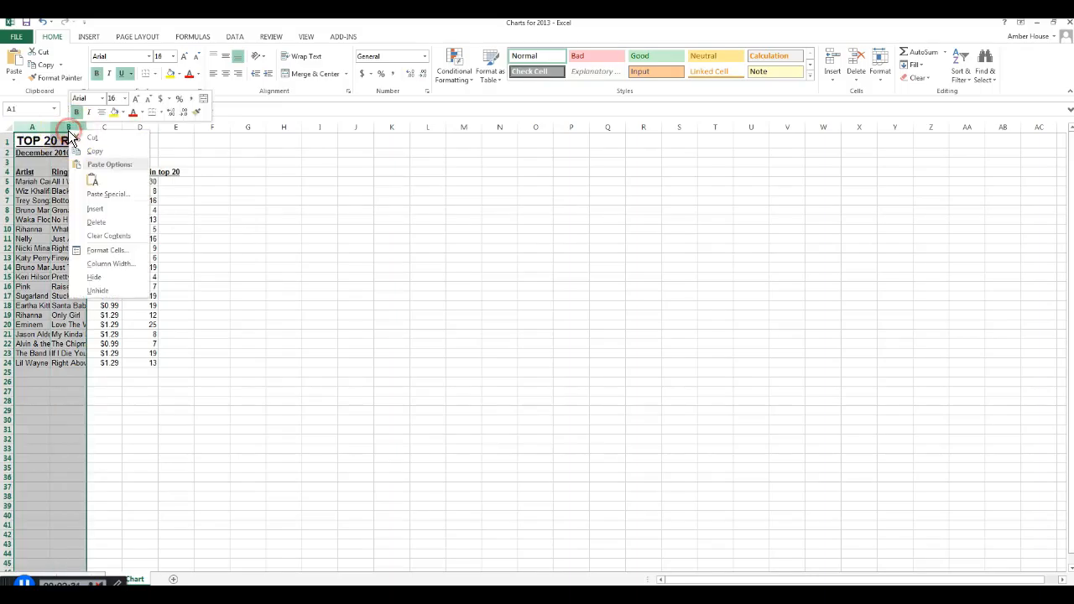
pyautogui.click(88, 265)
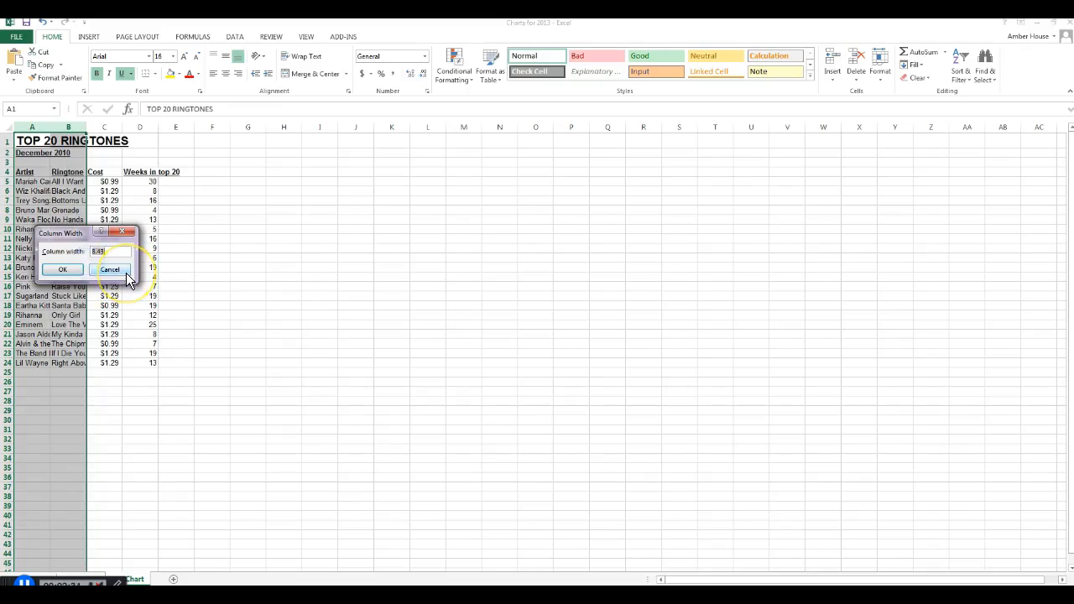
pyautogui.write('22')
pyautogui.press('Return')
pyautogui.click(126, 275)
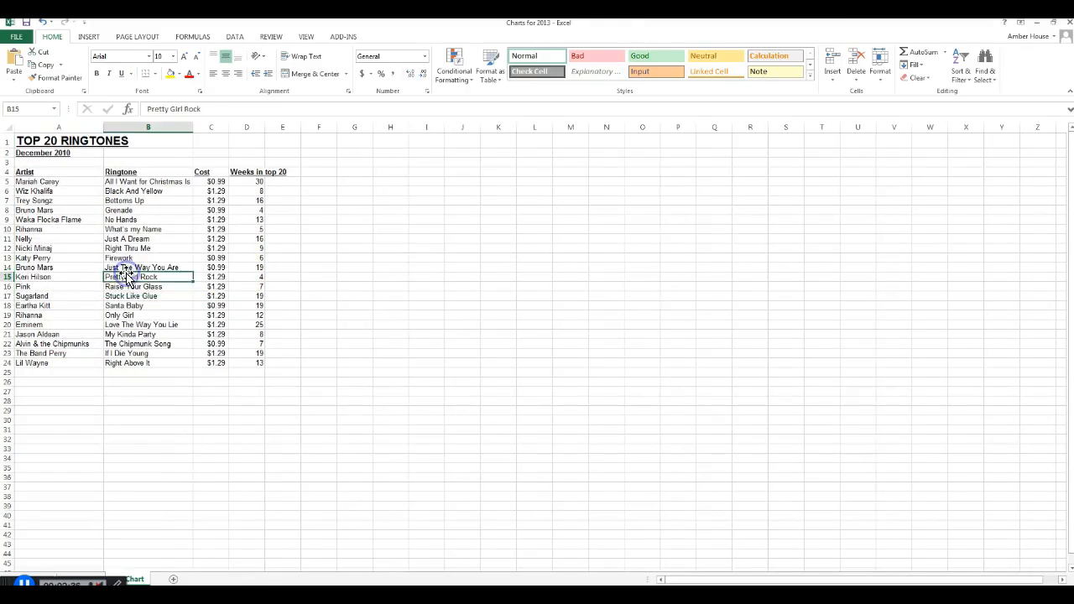
# - Set the width of the Cost column, C, to 10
pyautogui.click(212, 126)
pyautogui.rightClick(213, 126)
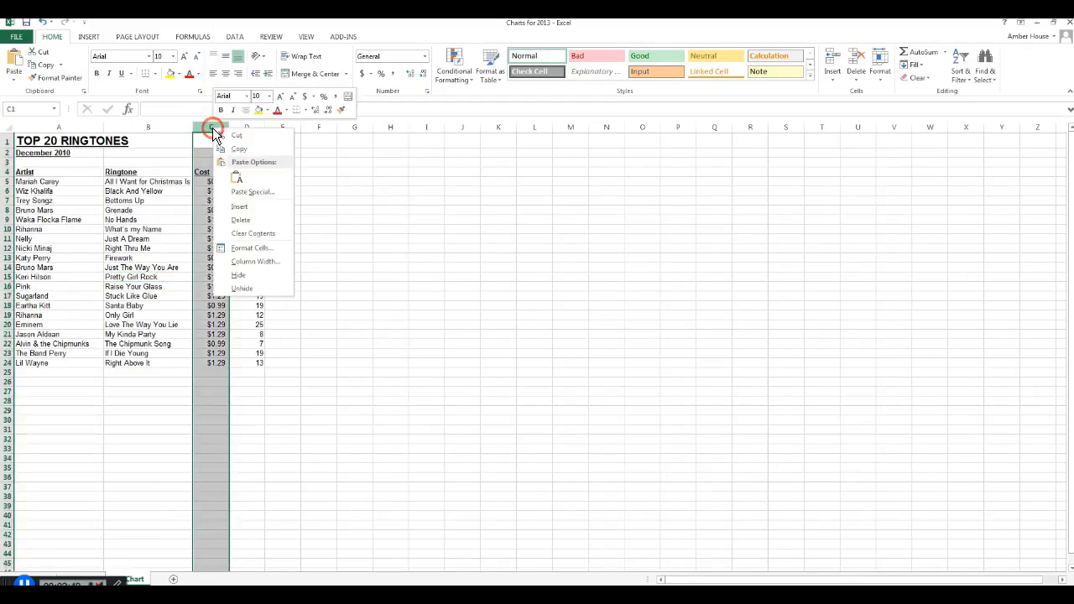
pyautogui.click(252, 266)
pyautogui.write('10')
pyautogui.press('Return')
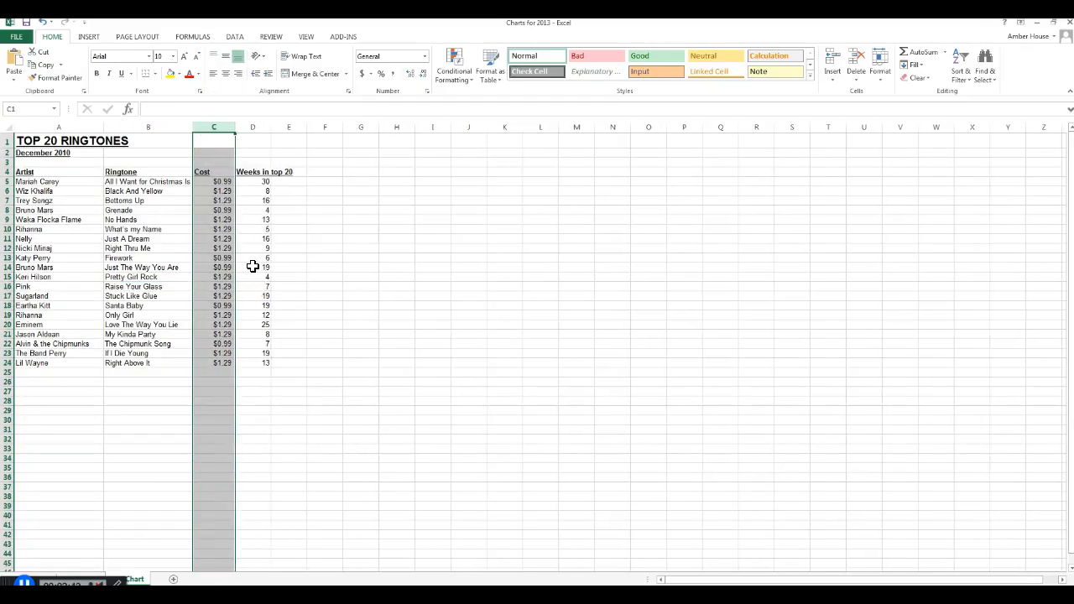
# - Set the width of the "Weeks in top 20" column, D, to 14
pyautogui.click(251, 127)
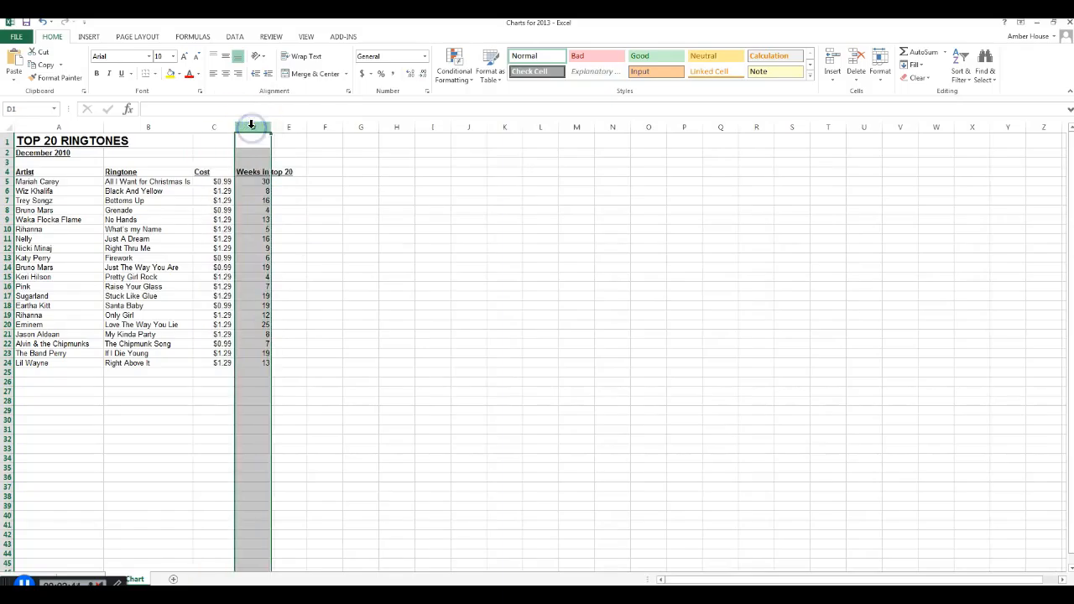
pyautogui.rightClick(252, 128)
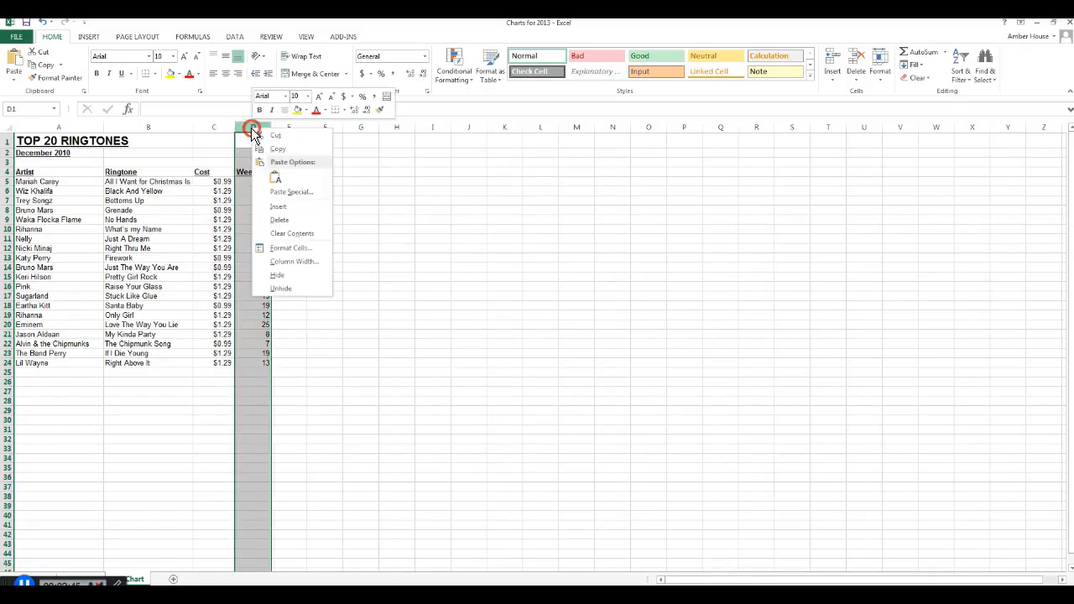
pyautogui.click(296, 261)
pyautogui.write('14')
pyautogui.press('Return')
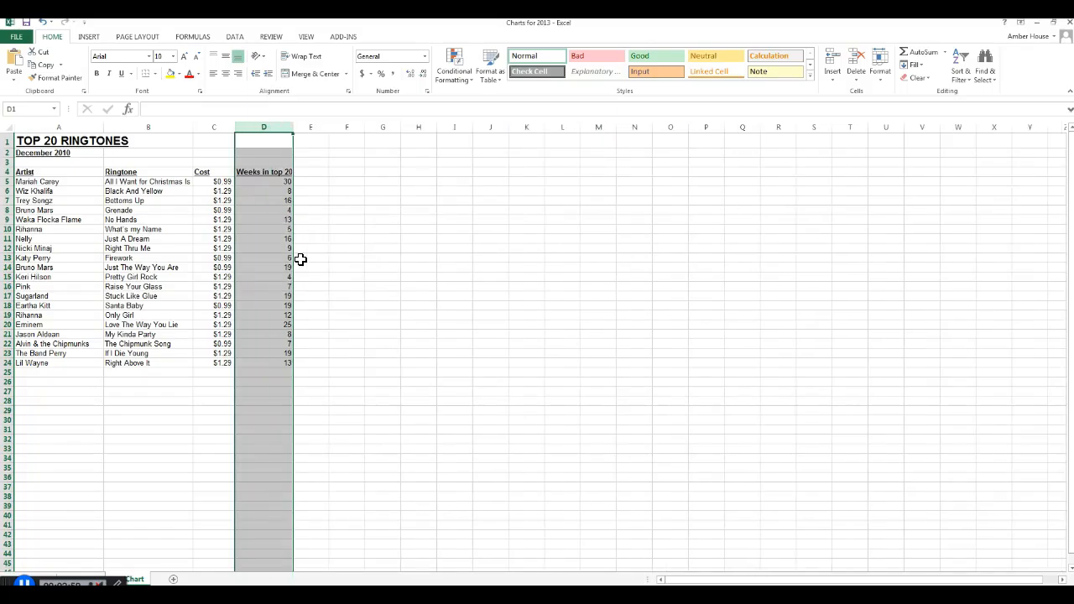
pyautogui.click(343, 247)
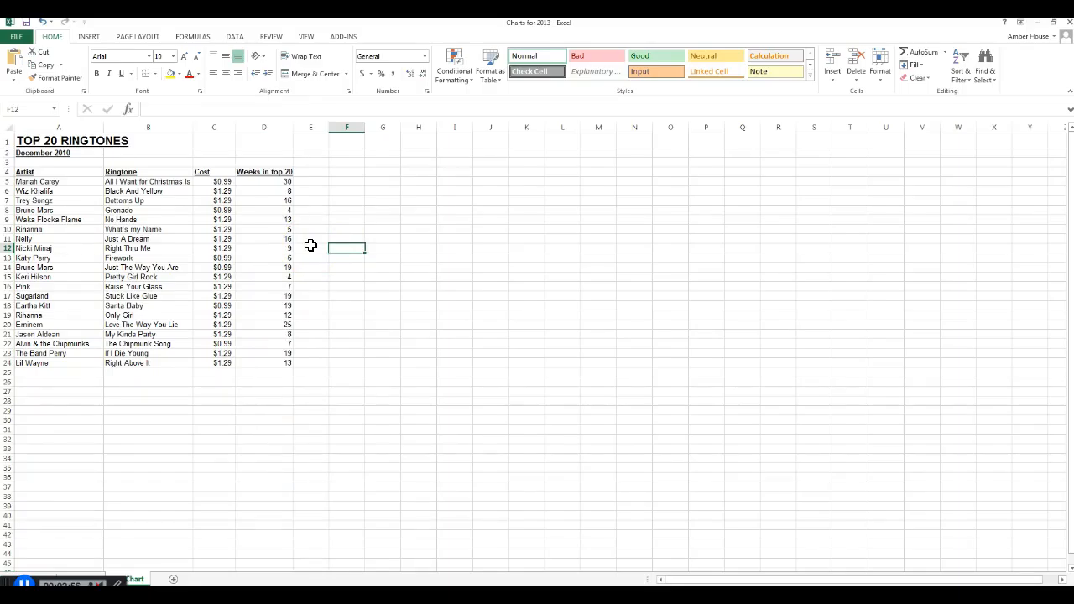
# - Insert a 2-D clustered bar chart from the Ringtone data in B4:B24 and the "Weeks in top 20" data in D4:D24
pyautogui.moveTo(139, 171); pyautogui.dragTo(124, 366)
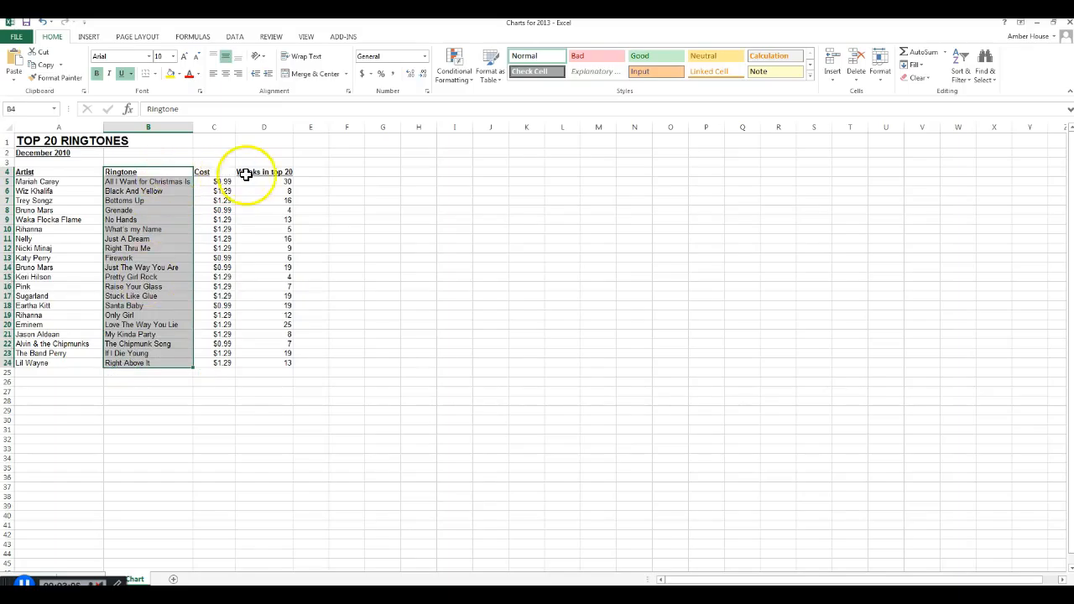
pyautogui.moveTo(264, 172); pyautogui.dragTo(266, 364)
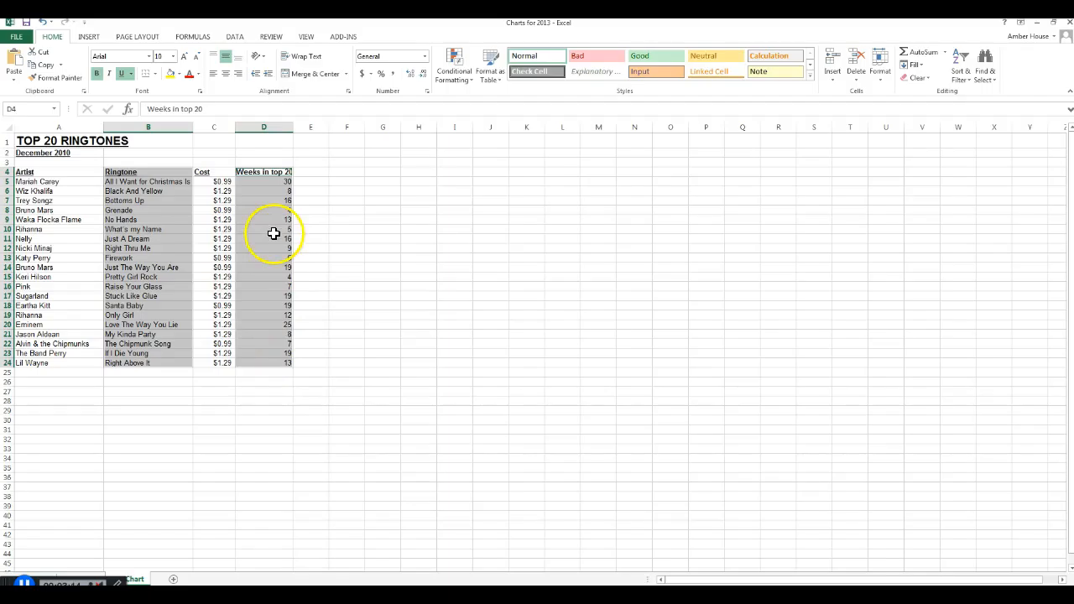
pyautogui.click(89, 38)
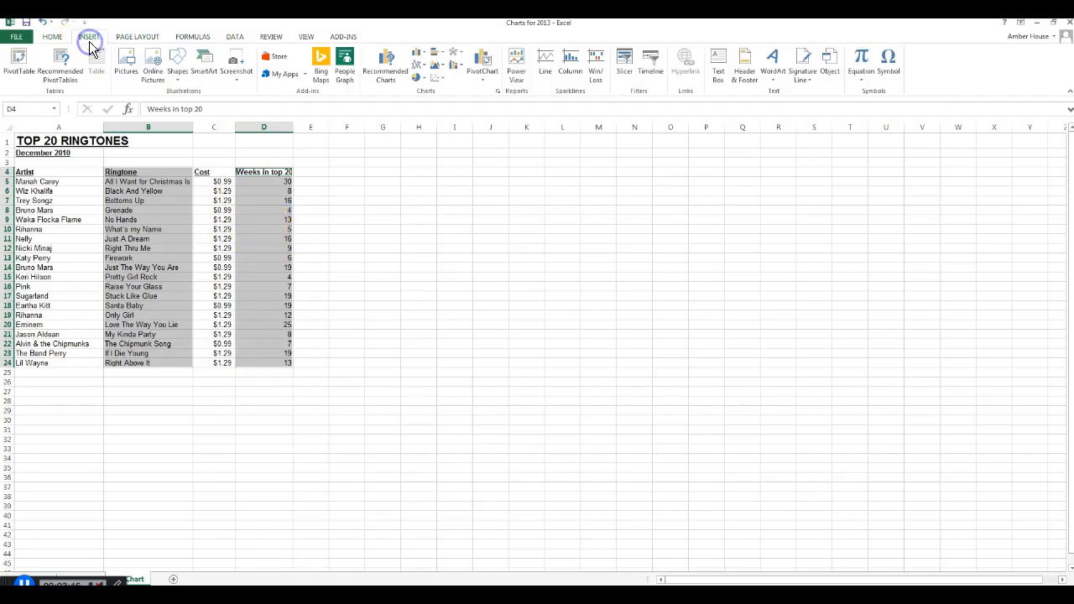
pyautogui.click(442, 56)
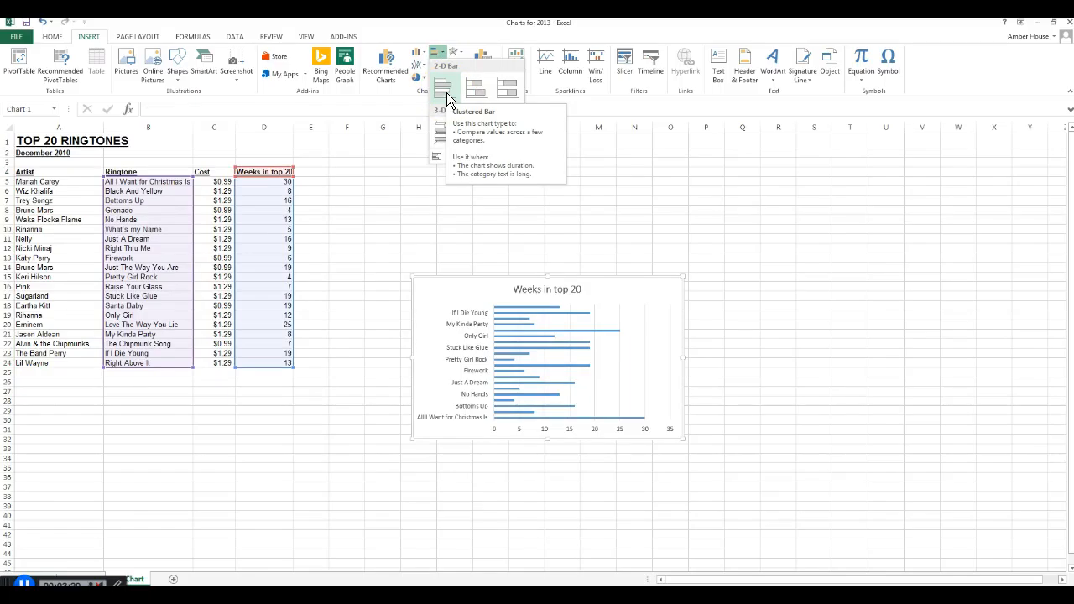
pyautogui.click(447, 92)
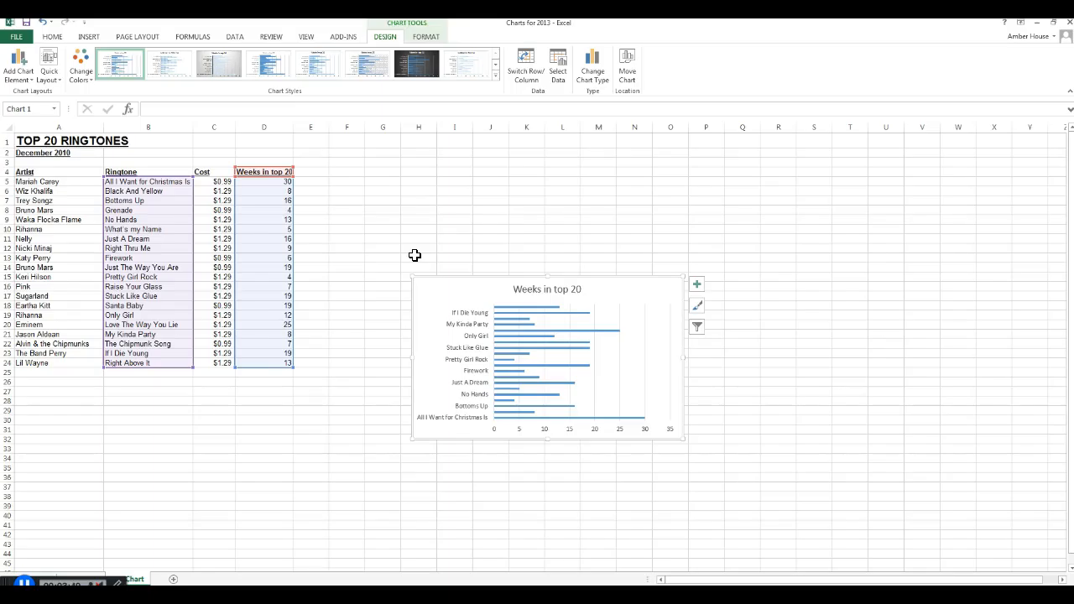
# - Move the bar chart directly below the ringtone table, with its upper edge at about row 27, and deselect it
pyautogui.moveTo(523, 278)
pyautogui.mouseDown()
pyautogui.moveTo(129, 405)
pyautogui.moveTo(139, 388)
pyautogui.mouseUp()
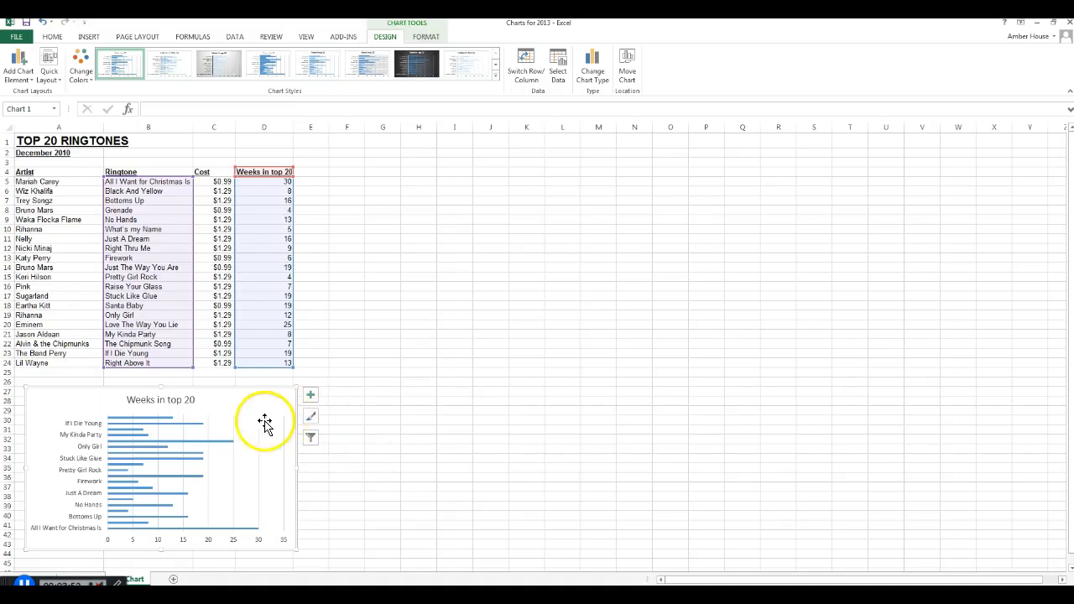
pyautogui.moveTo(248, 536)
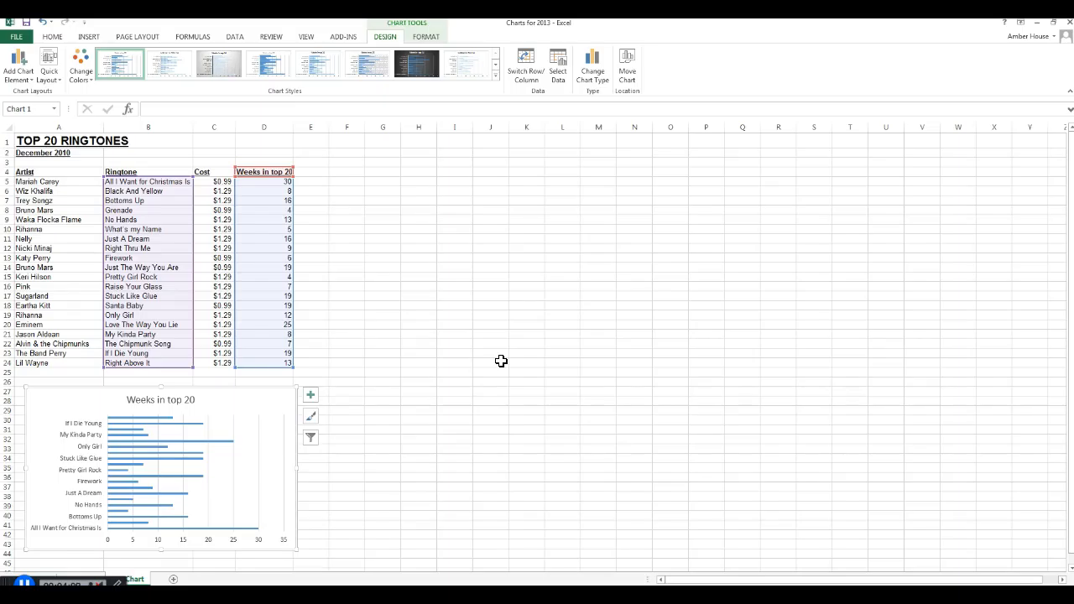
pyautogui.click(460, 372)
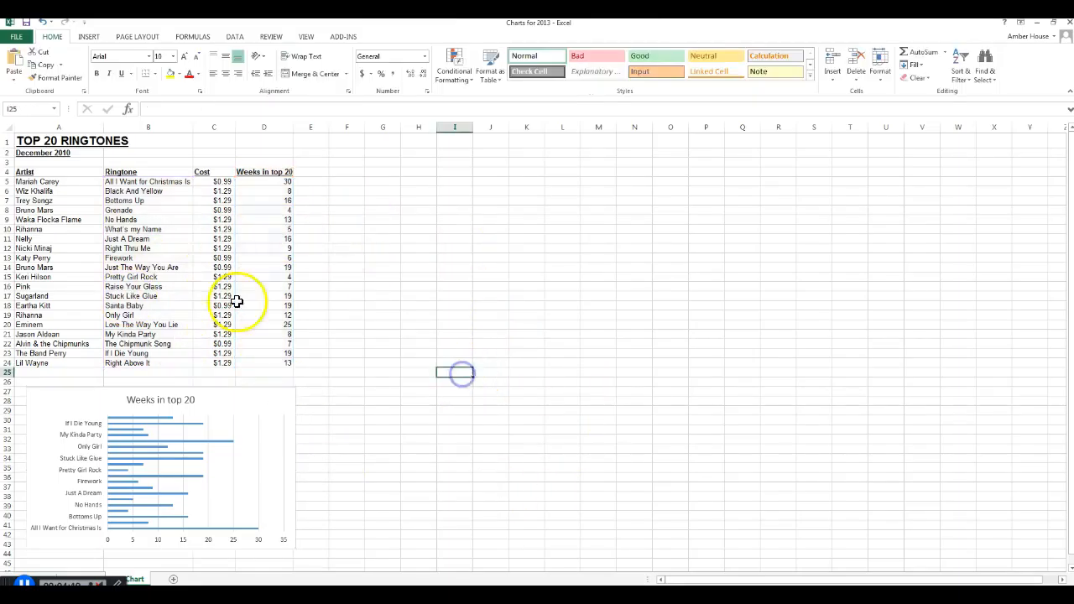
# - Capitalize the words in the chart title so it reads "Weeks In Top 20"
pyautogui.click(228, 392)
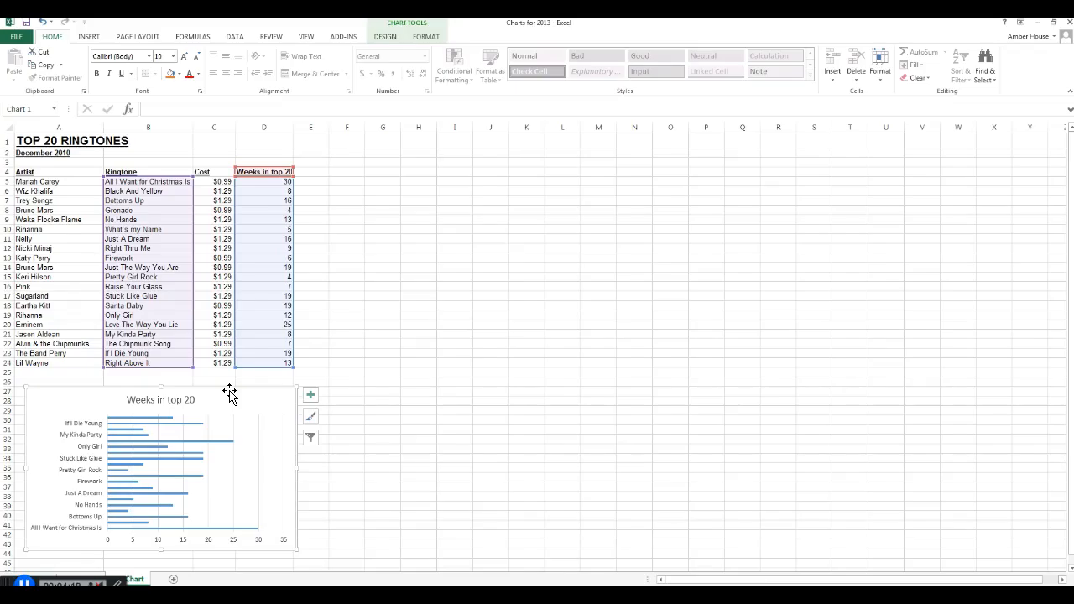
pyautogui.click(195, 400)
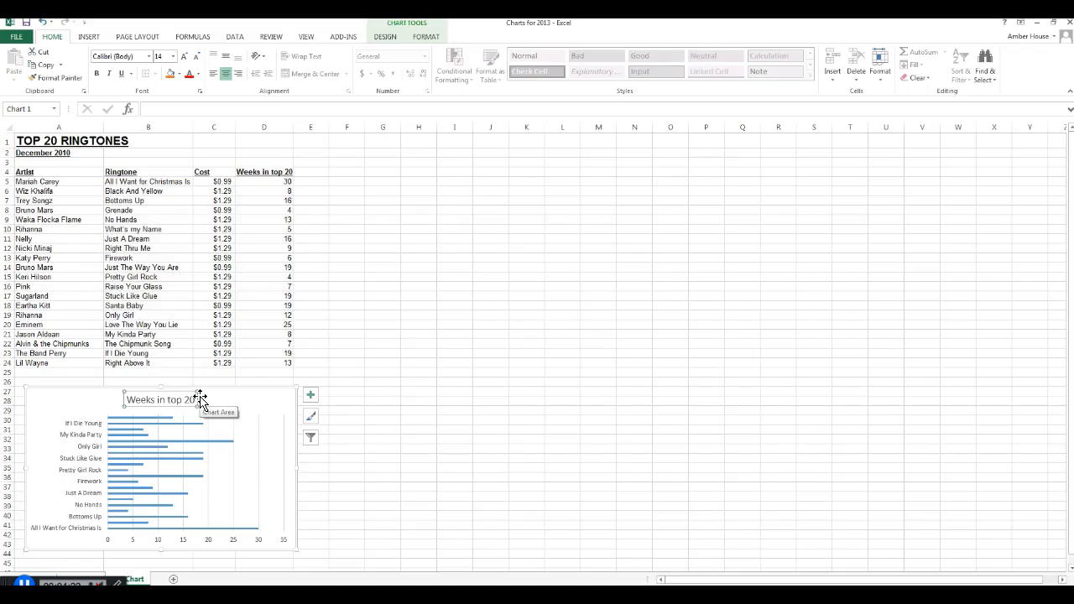
pyautogui.click(158, 400)
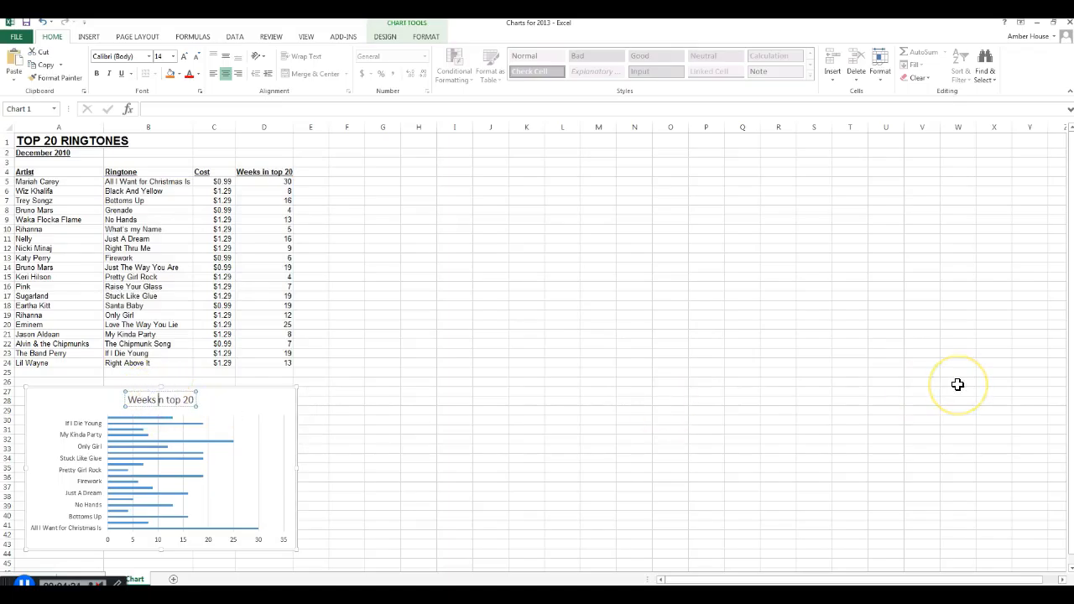
pyautogui.press('Delete')
pyautogui.write('I')
pyautogui.press('Delete')
pyautogui.write('T')
pyautogui.click(900, 364)
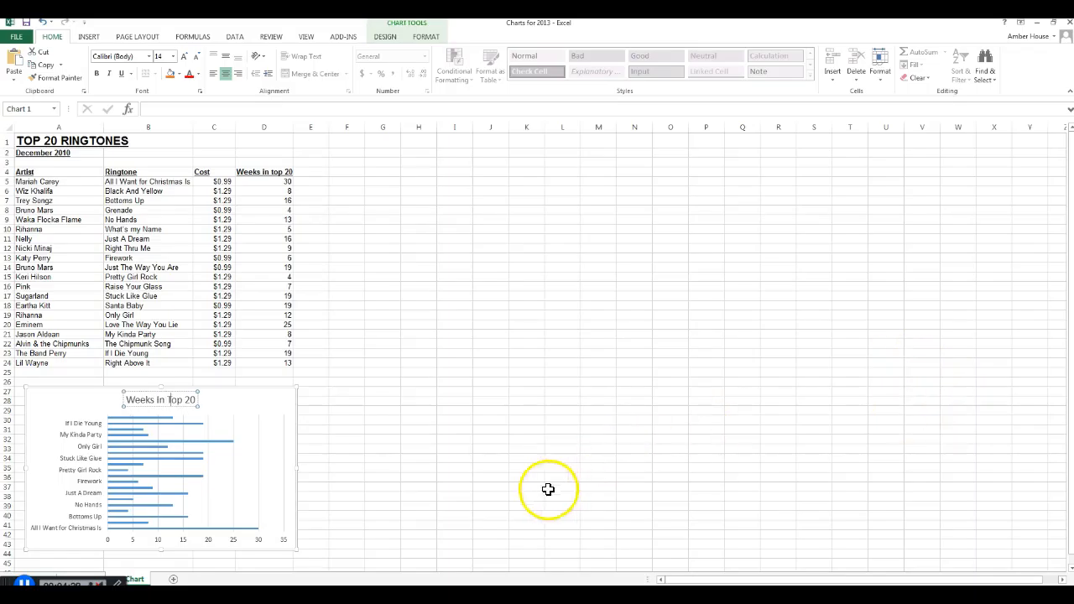
# - Add axis titles to the bar chart and name the vertical axis "Ringtone"
pyautogui.click(283, 387)
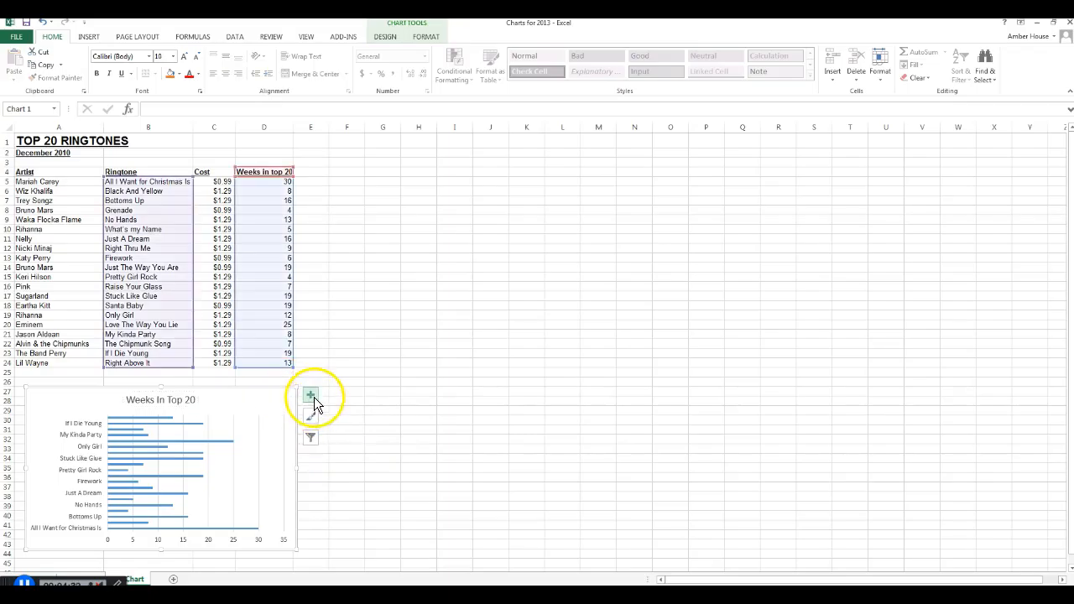
pyautogui.click(311, 394)
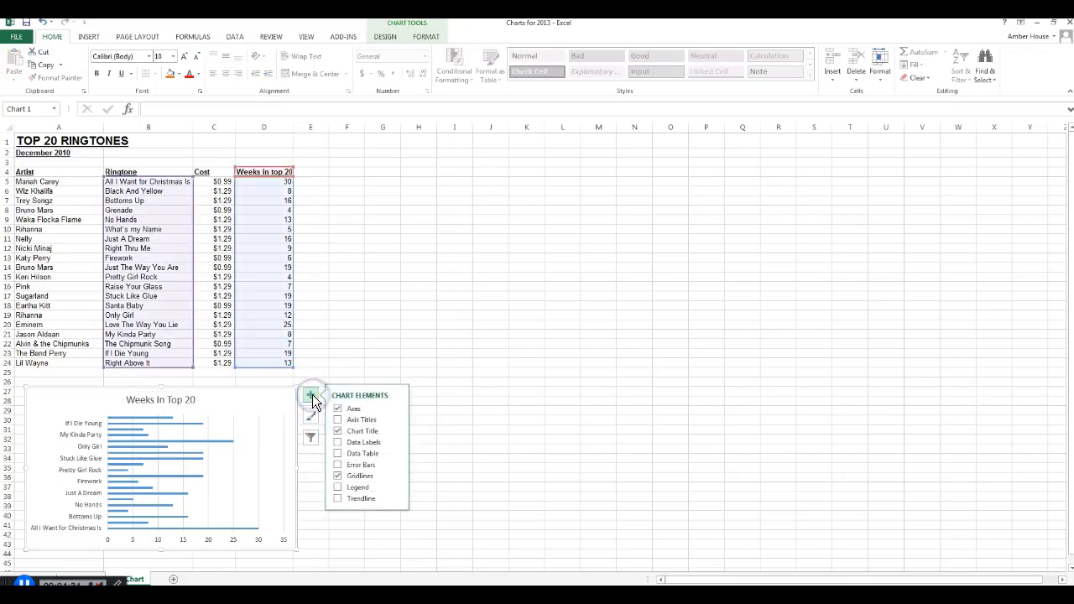
pyautogui.click(338, 420)
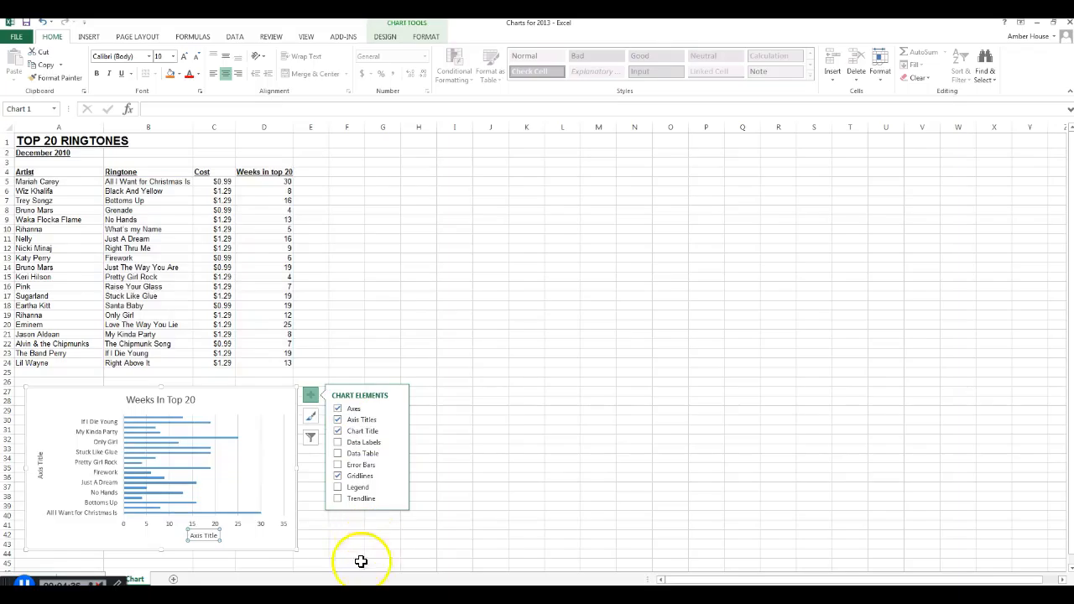
pyautogui.click(40, 464)
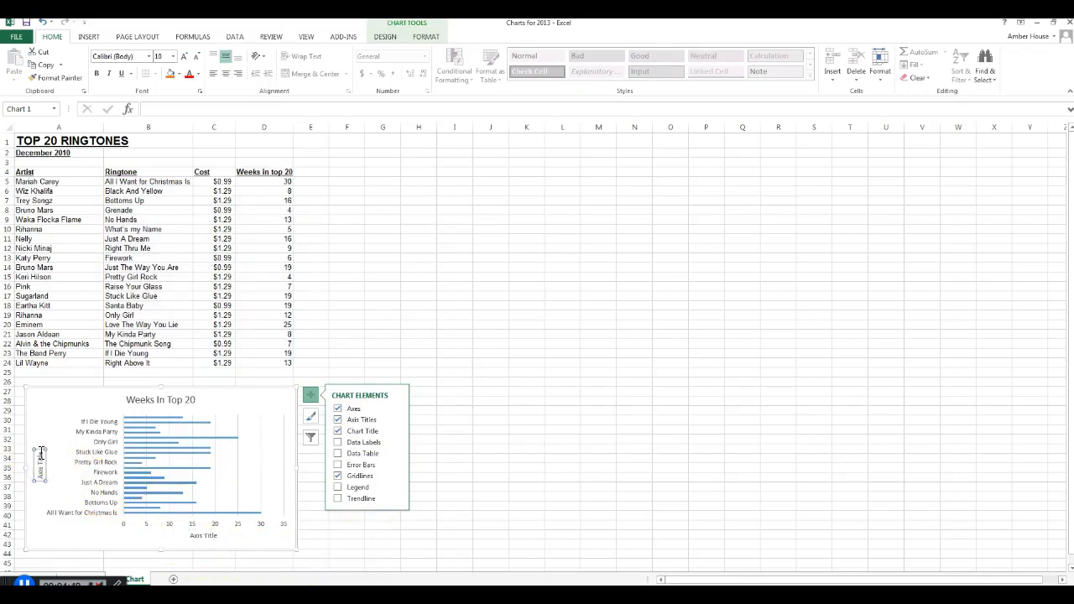
pyautogui.click(40, 452)
pyautogui.press('BackSpace')
pyautogui.press('BackSpace')
pyautogui.press('BackSpace')
pyautogui.press('BackSpace')
pyautogui.press('BackSpace')
pyautogui.press('BackSpace')
pyautogui.press('BackSpace')
pyautogui.press('BackSpace')
pyautogui.press('BackSpace')
pyautogui.press('BackSpace')
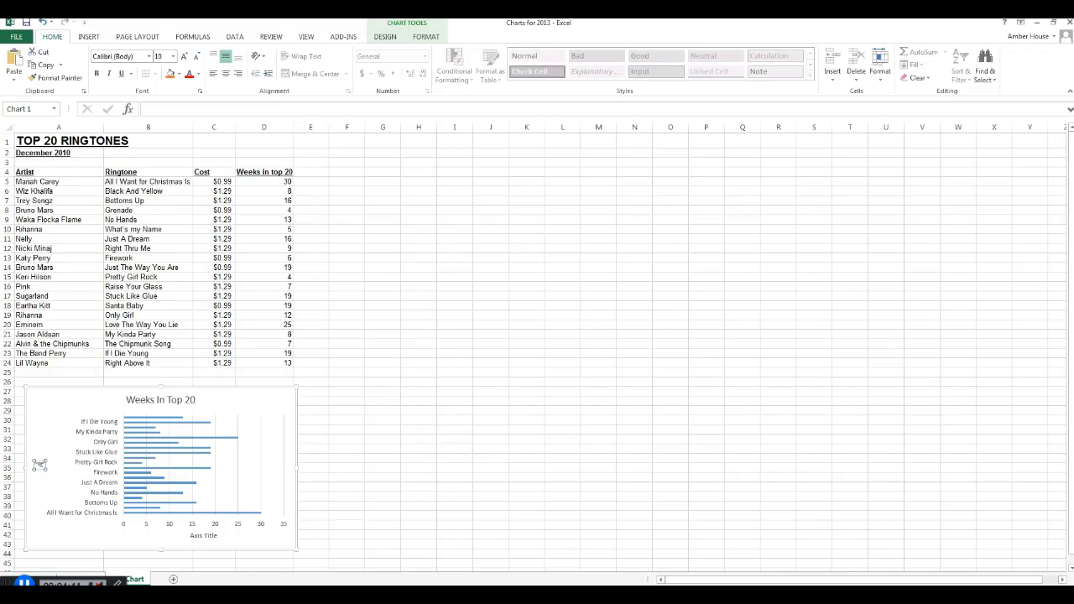
pyautogui.write('Ringtone')
# - Change the horizontal axis title to "# of Weeks" and deselect the chart
pyautogui.click(218, 537)
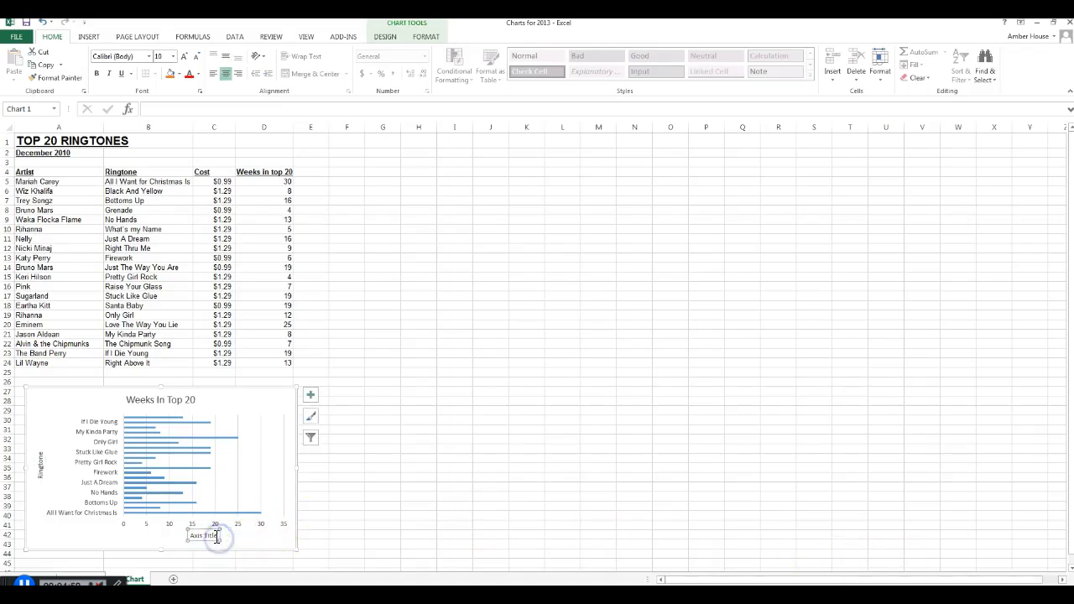
pyautogui.moveTo(217, 538); pyautogui.dragTo(192, 535)
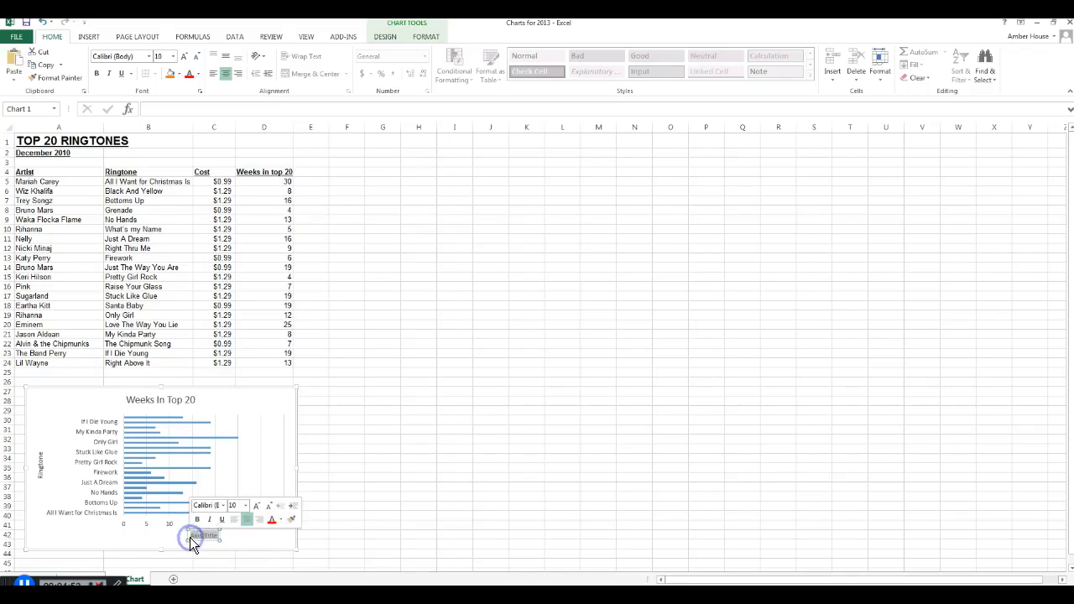
pyautogui.write('# of Weeks')
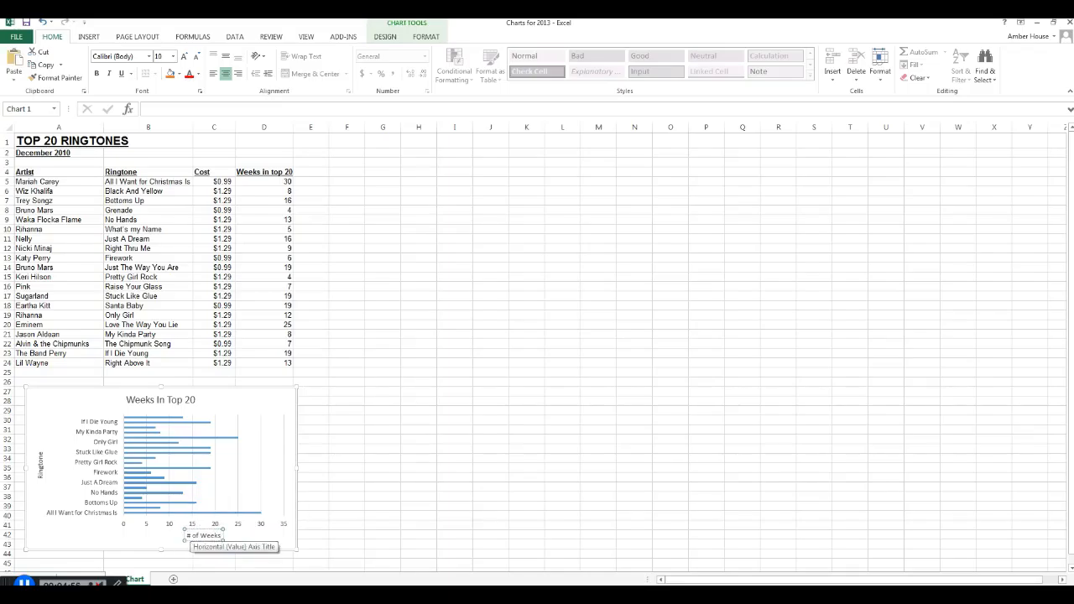
pyautogui.click(434, 513)
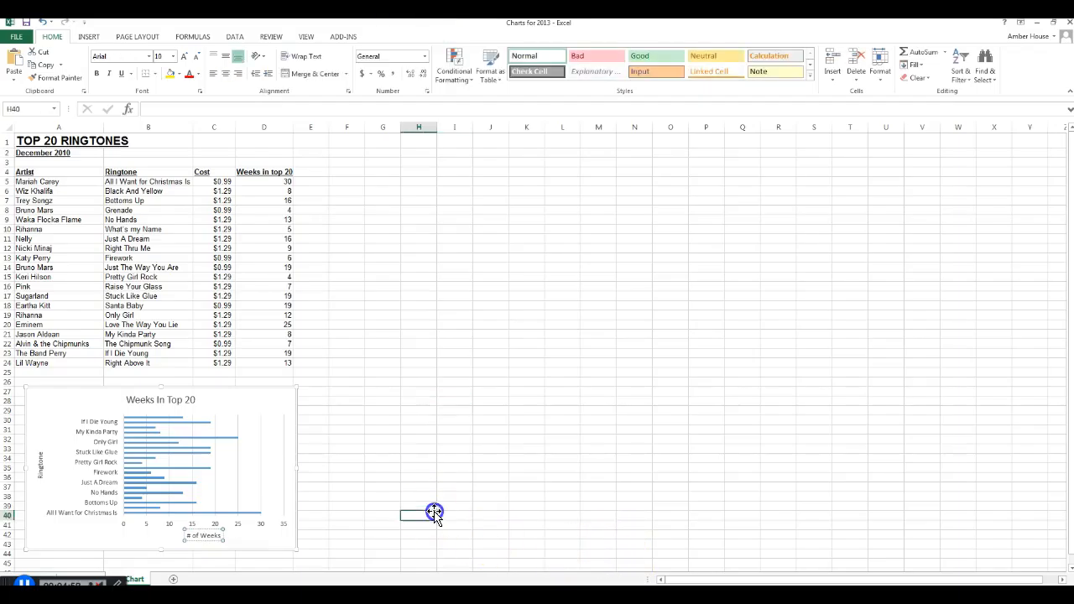
pyautogui.click(380, 429)
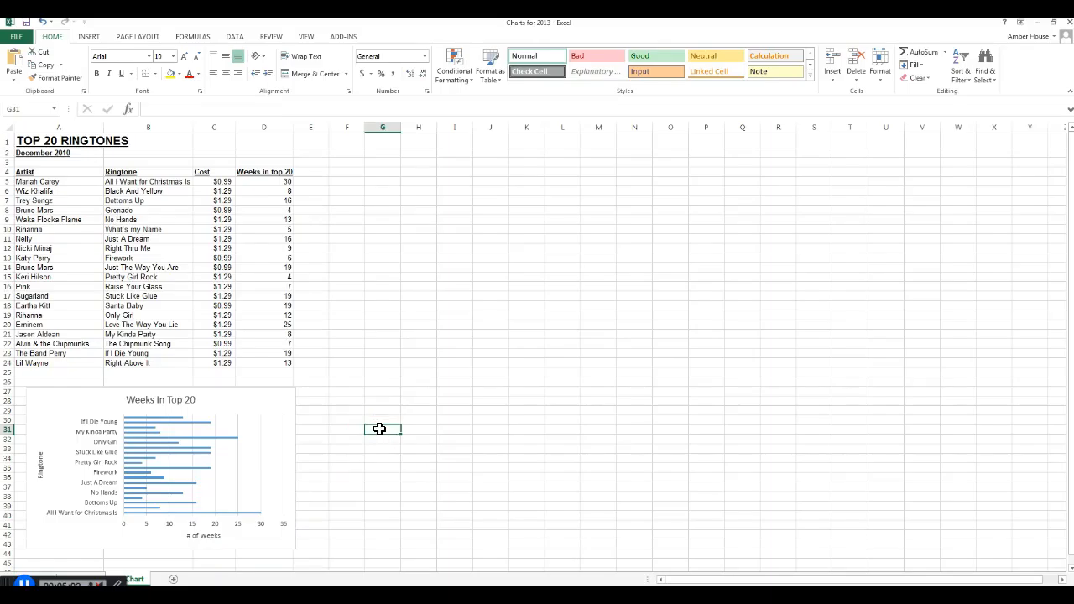
# - Preview the legend and the data labels on the bar chart without adding either of them
pyautogui.click(147, 473)
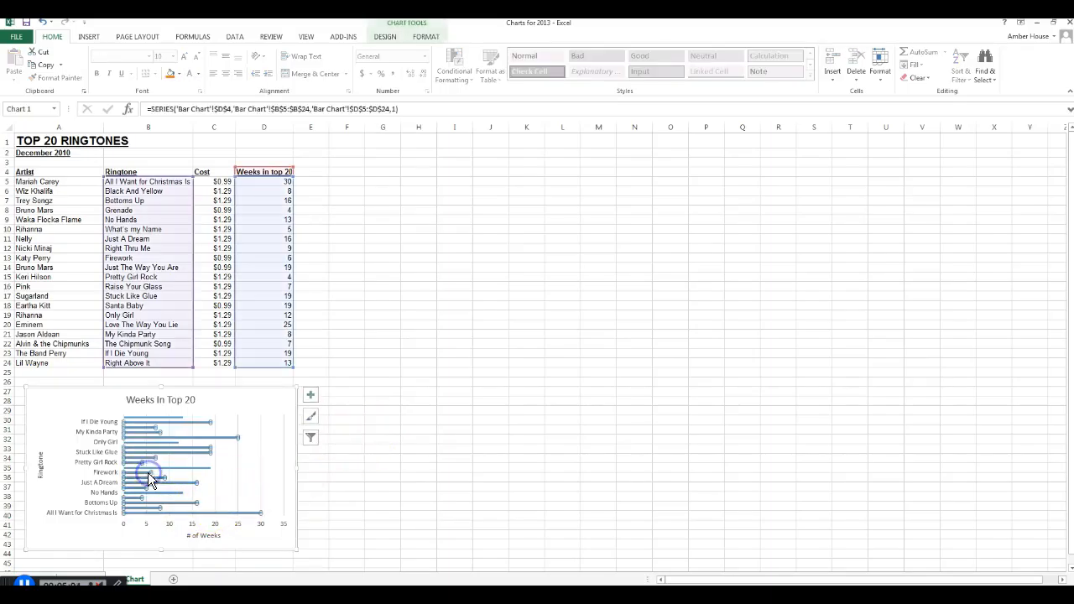
pyautogui.click(311, 395)
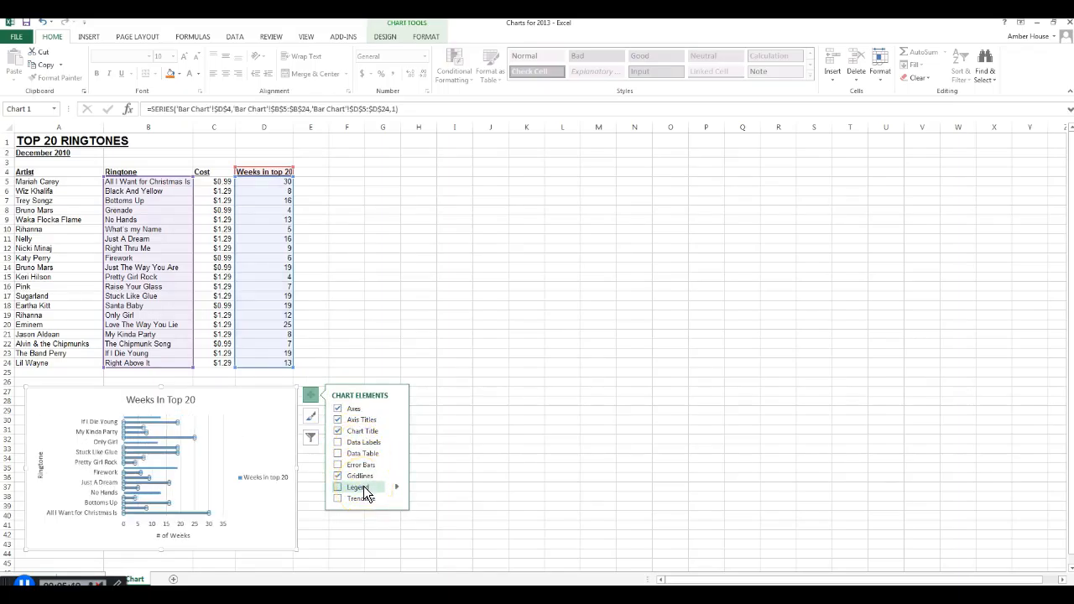
pyautogui.click(468, 410)
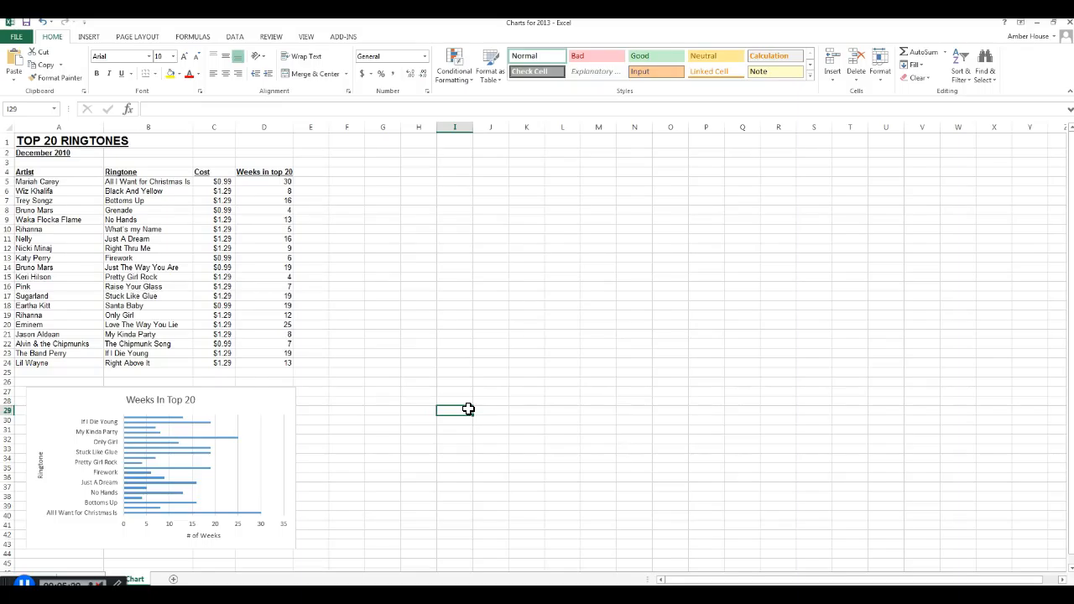
pyautogui.click(283, 392)
pyautogui.click(312, 394)
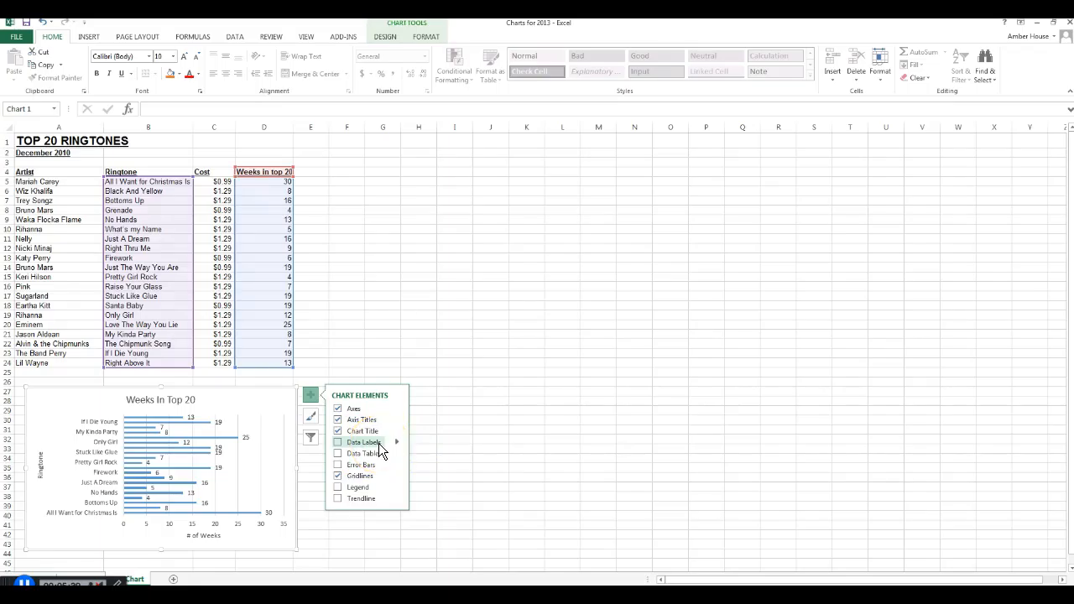
pyautogui.click(427, 343)
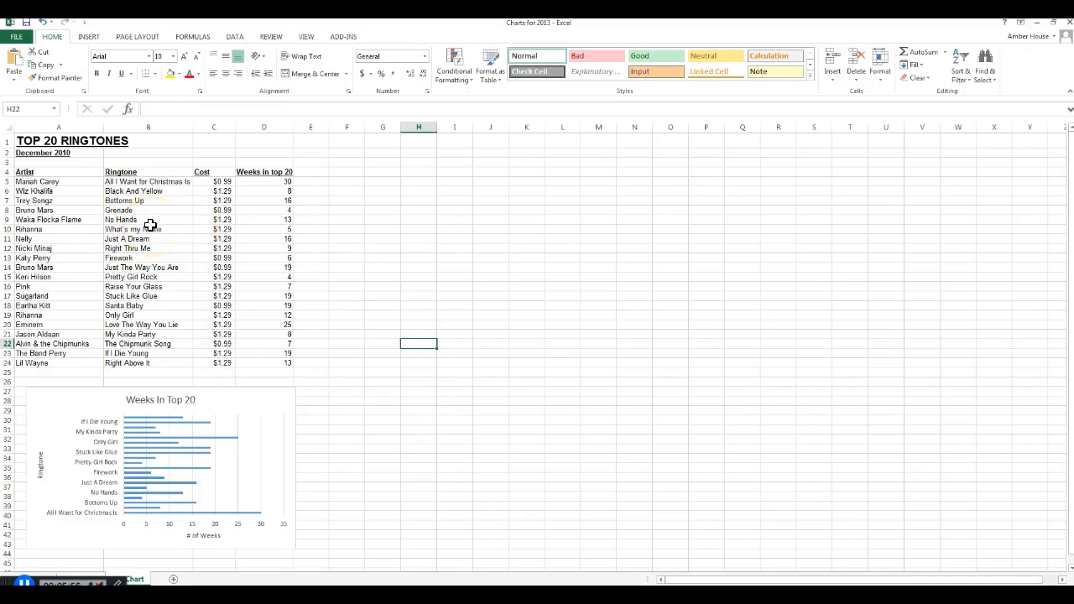
# - Set the font size of the vertical axis title "Ringtone" to 7
pyautogui.click(40, 455)
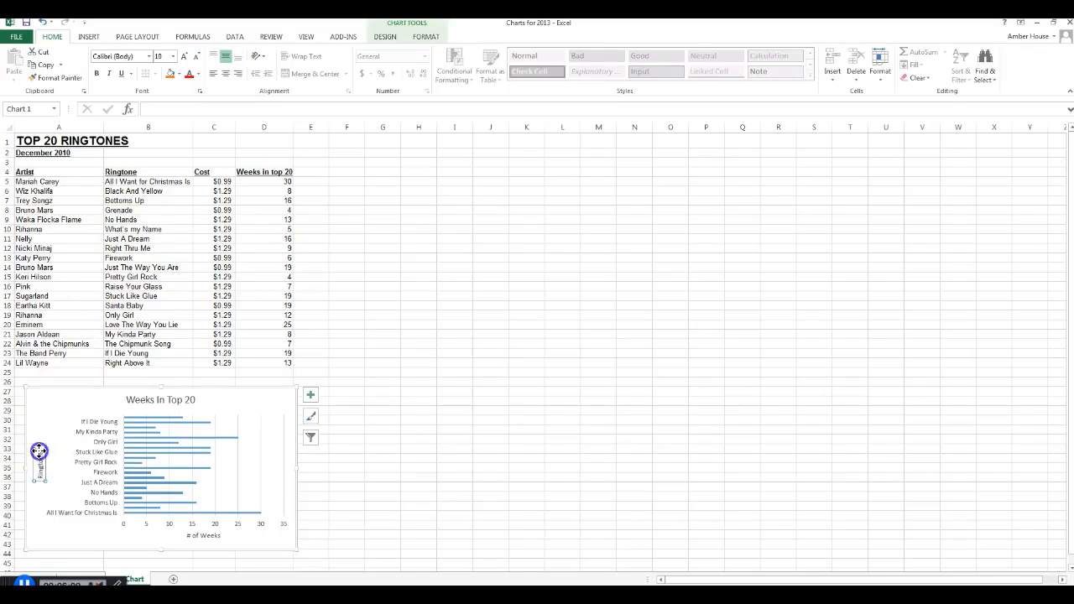
pyautogui.click(40, 457)
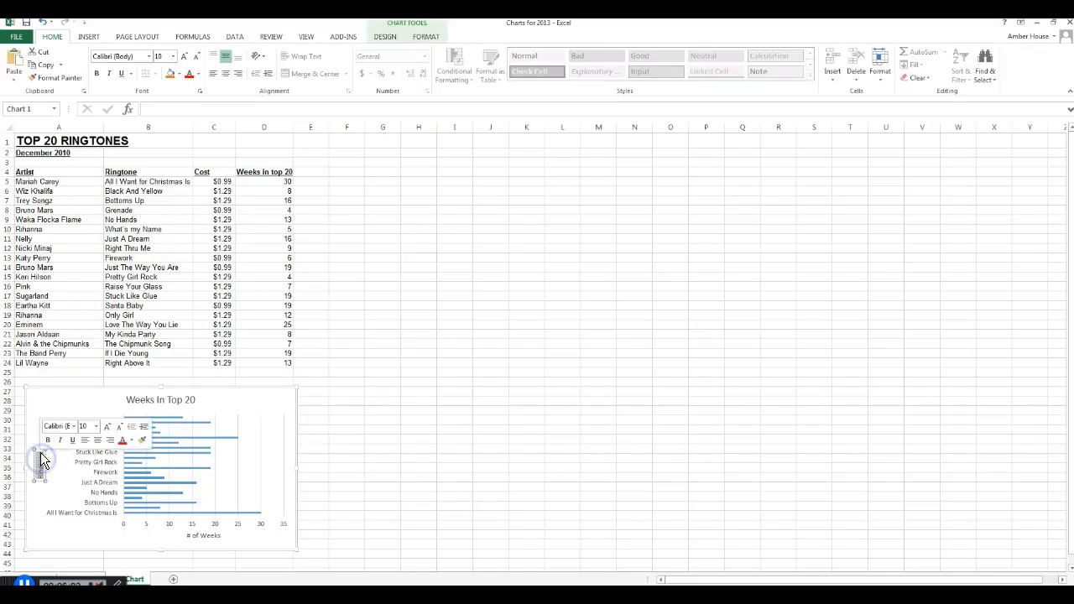
pyautogui.click(173, 57)
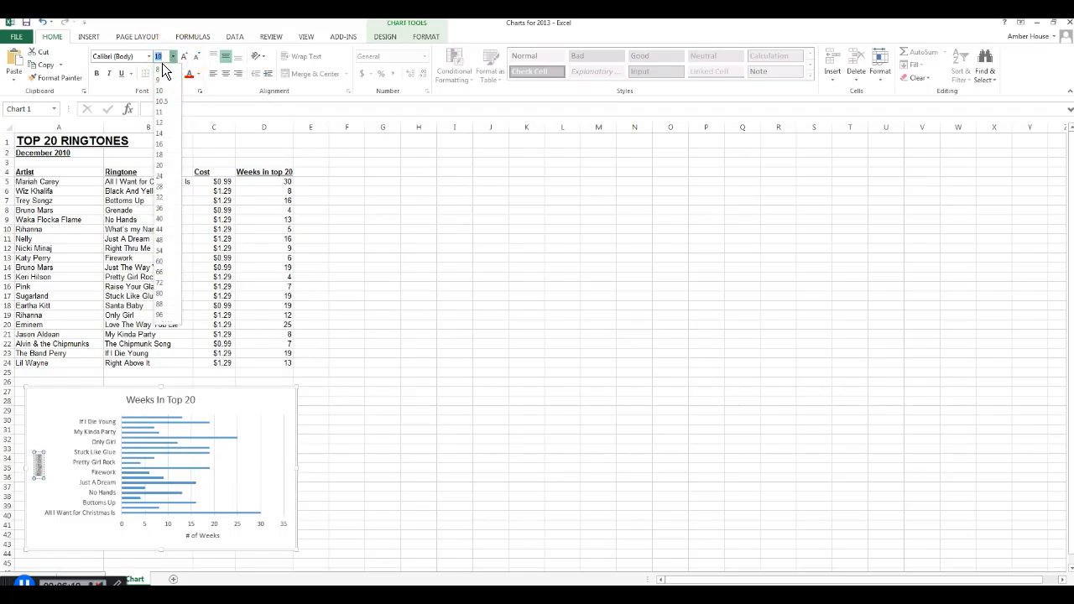
pyautogui.write('7')
pyautogui.press('Return')
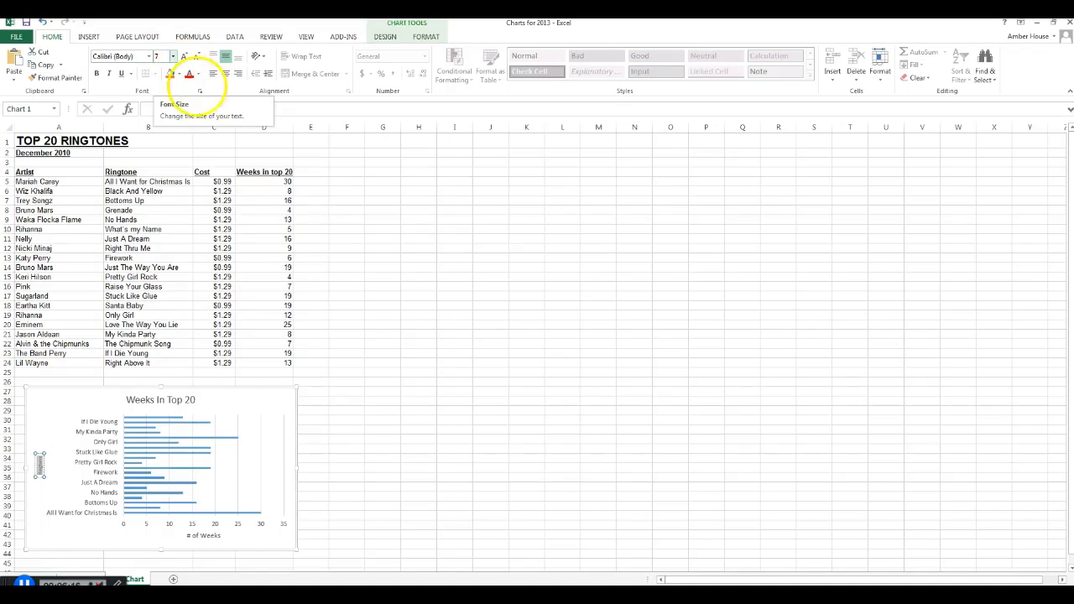
# - Set the font size of the chart title "Weeks In Top 20" to 16 and deselect the chart
pyautogui.click(145, 401)
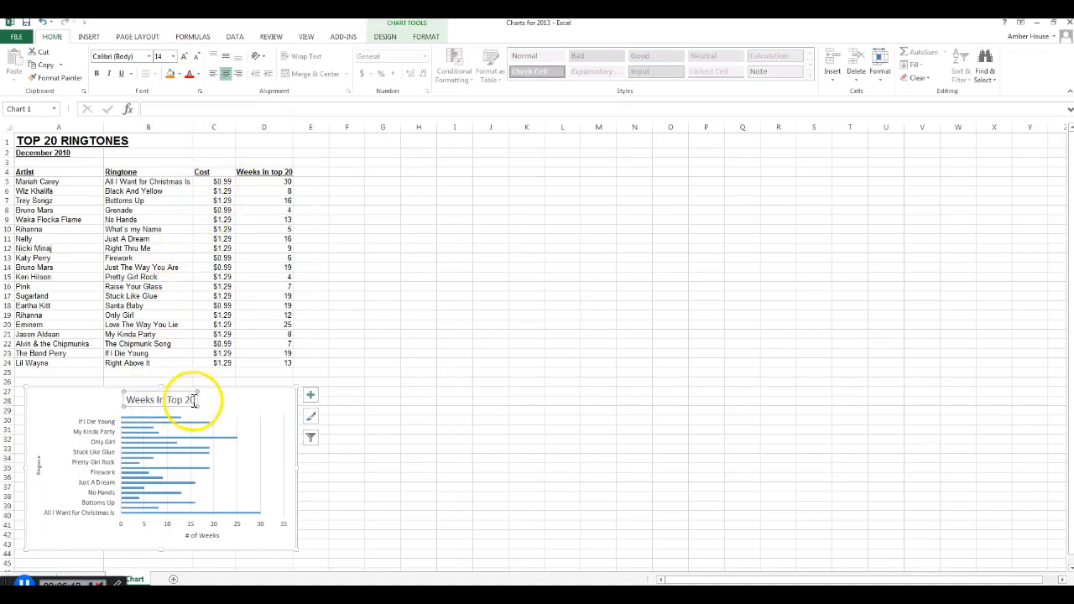
pyautogui.moveTo(193, 400); pyautogui.dragTo(71, 401)
pyautogui.click(173, 56)
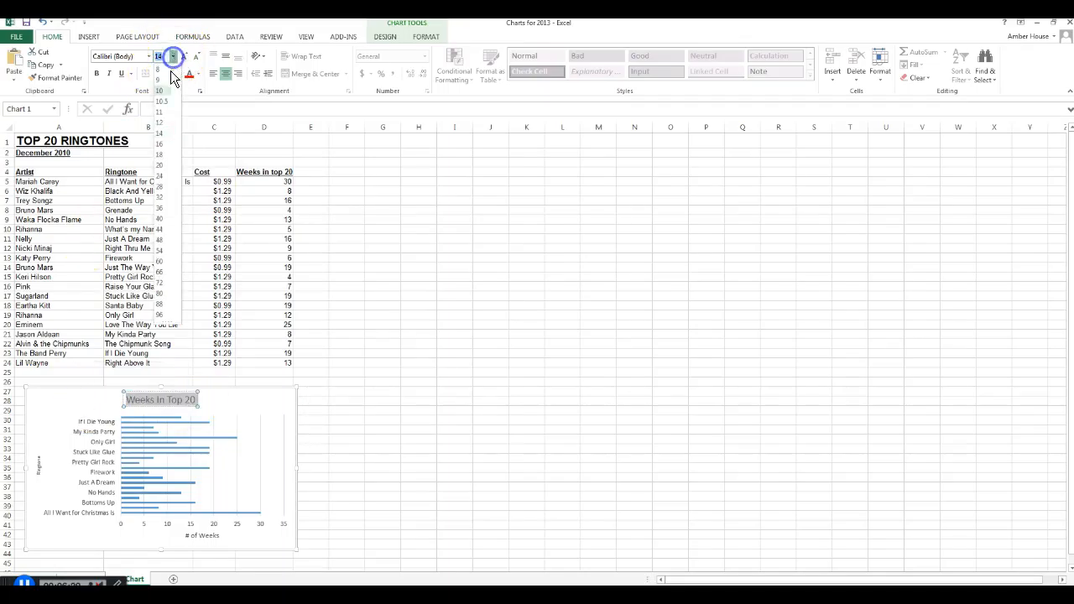
pyautogui.click(156, 148)
pyautogui.click(498, 409)
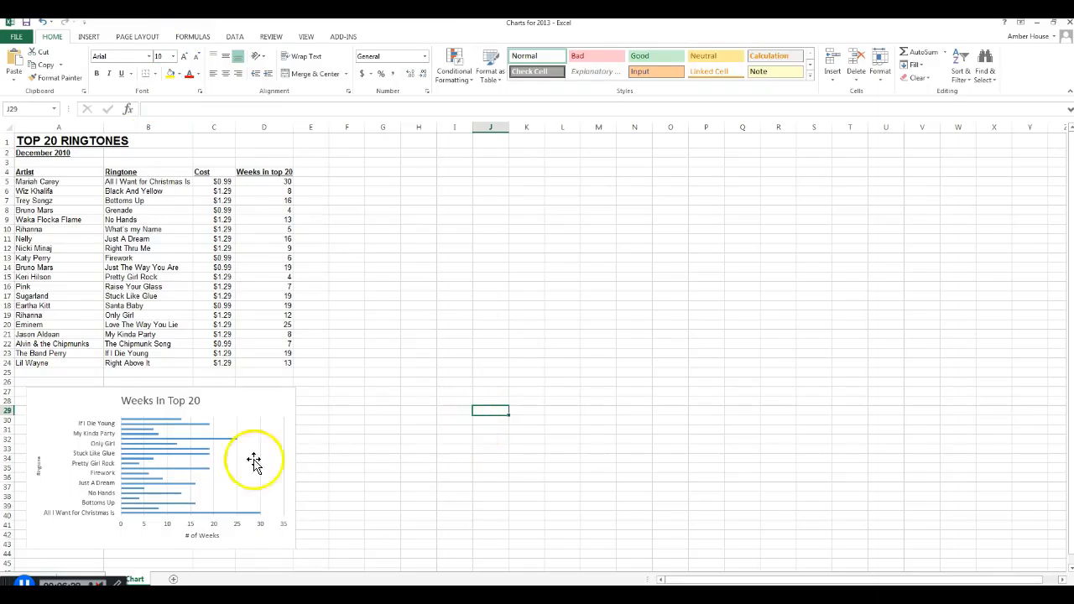
# - Examine the alignment and text direction options for the chart's vertical axis labels without changing them
pyautogui.click(86, 435)
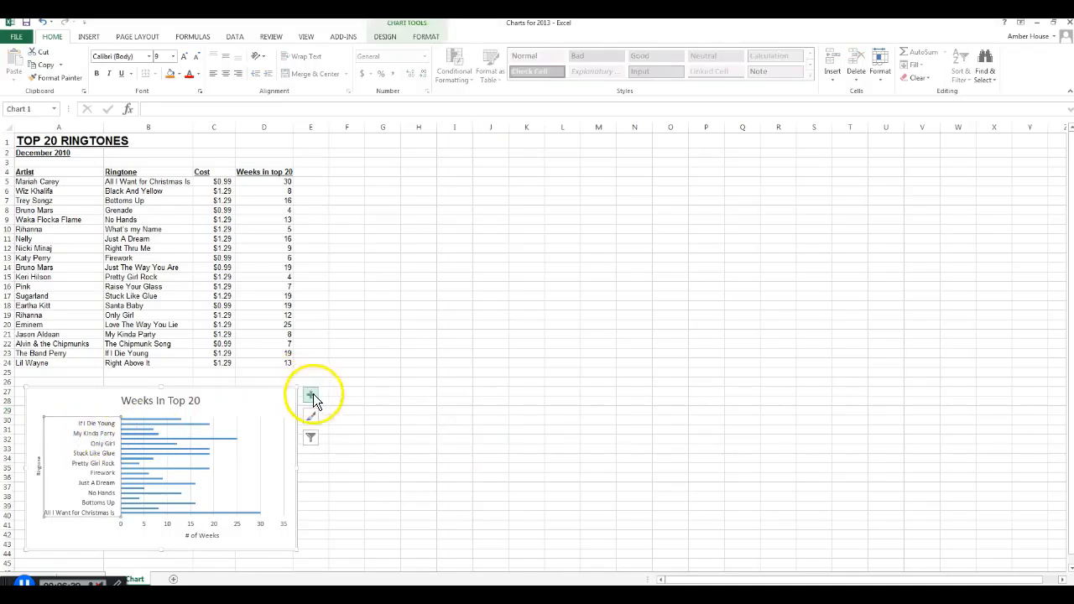
pyautogui.rightClick(101, 437)
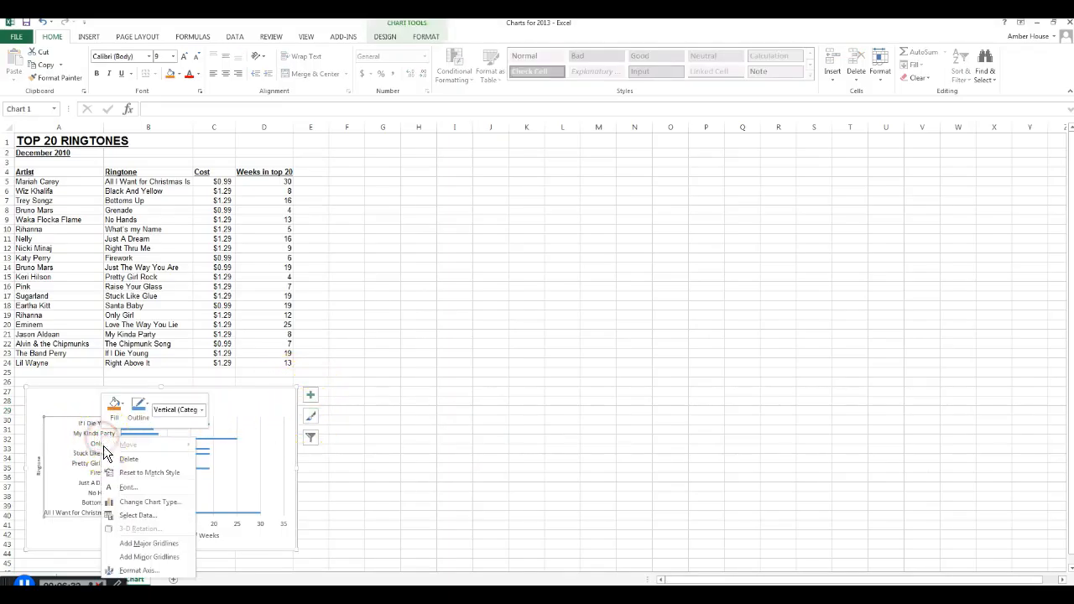
pyautogui.click(134, 576)
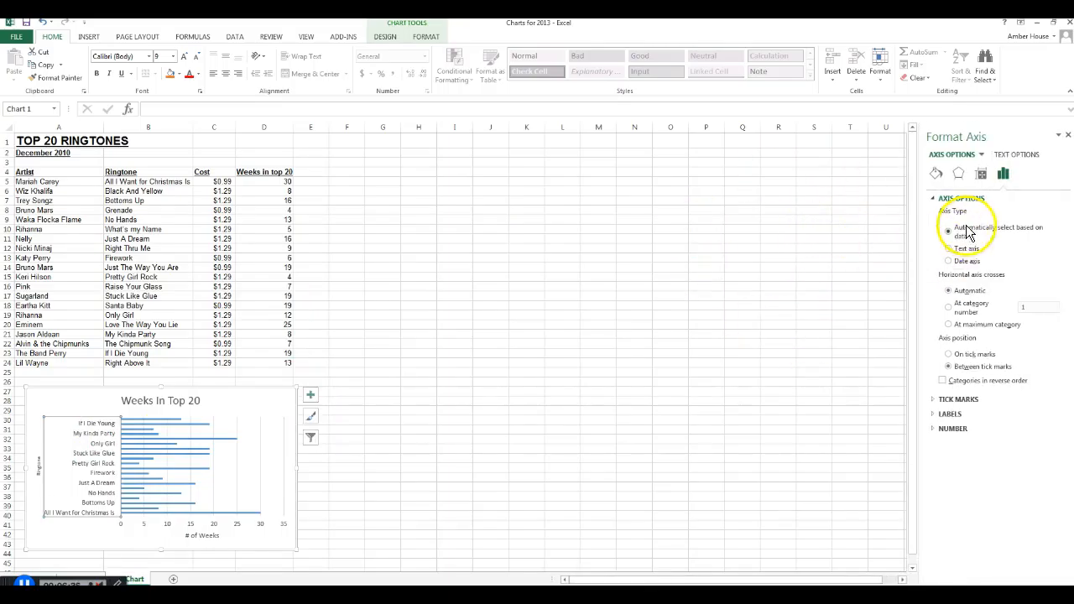
pyautogui.click(983, 174)
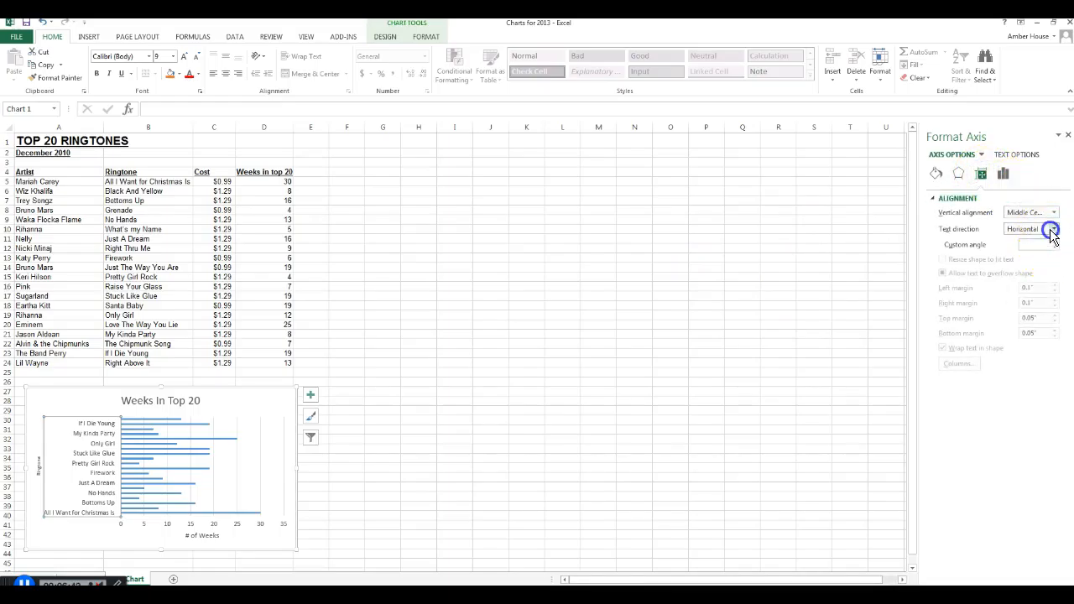
pyautogui.click(1055, 229)
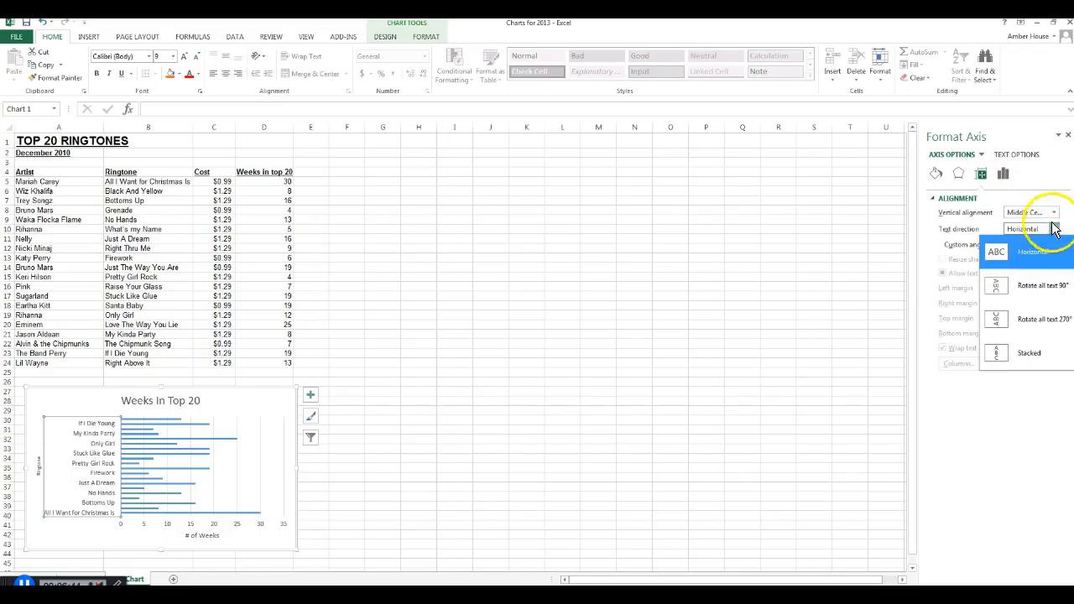
pyautogui.click(1054, 212)
pyautogui.click(1054, 212)
pyautogui.click(1054, 213)
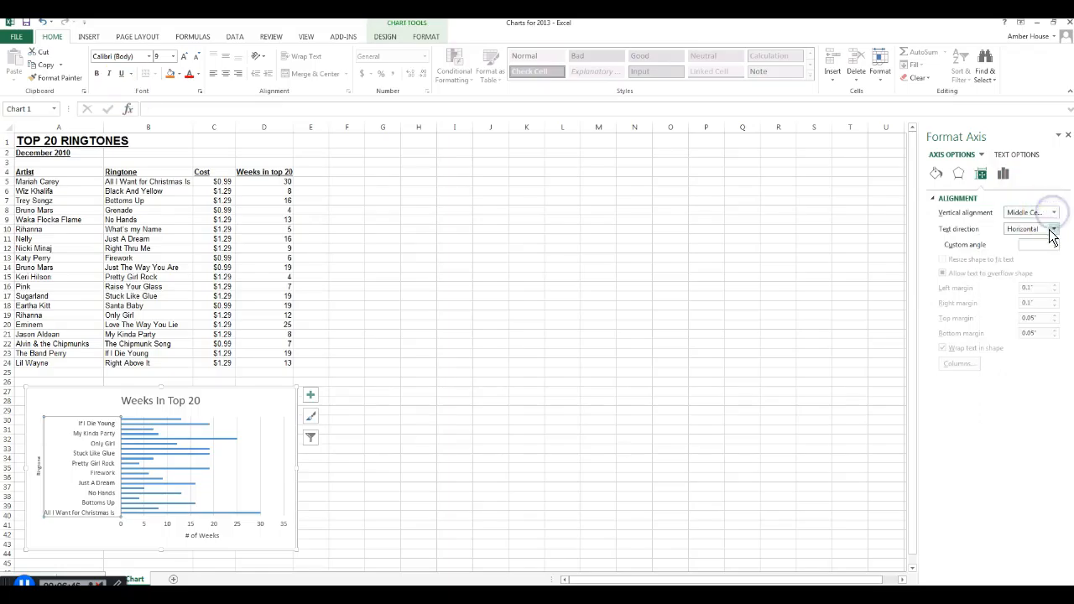
pyautogui.click(1054, 229)
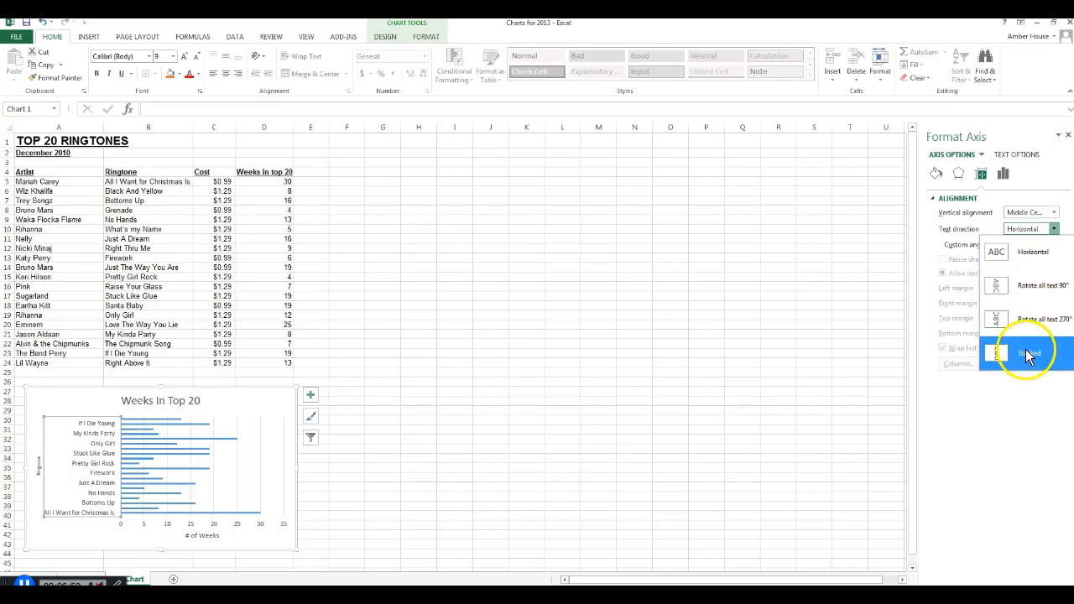
pyautogui.click(852, 308)
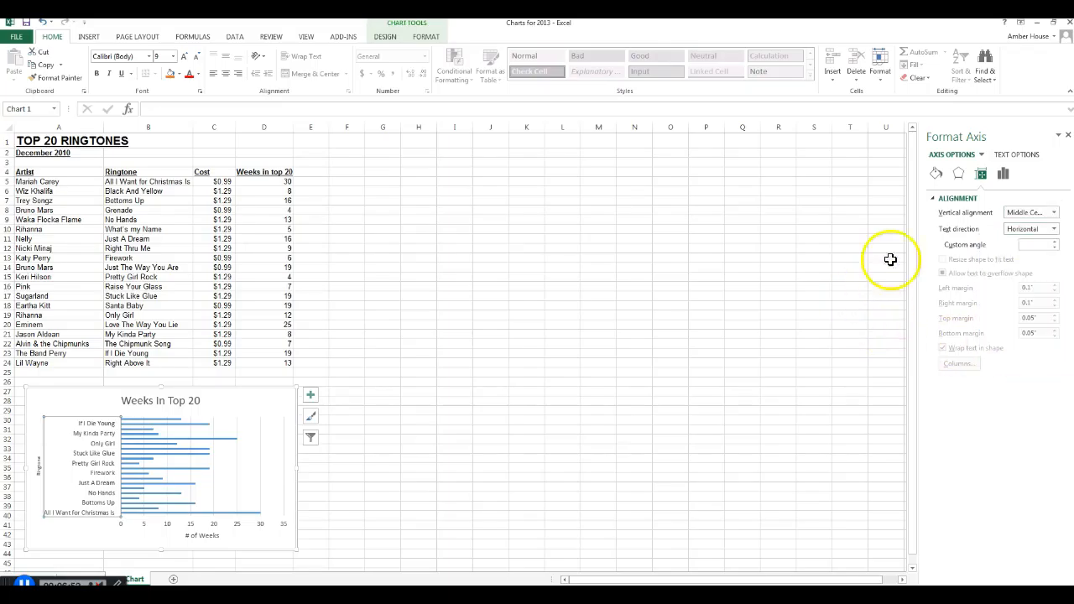
pyautogui.click(1067, 135)
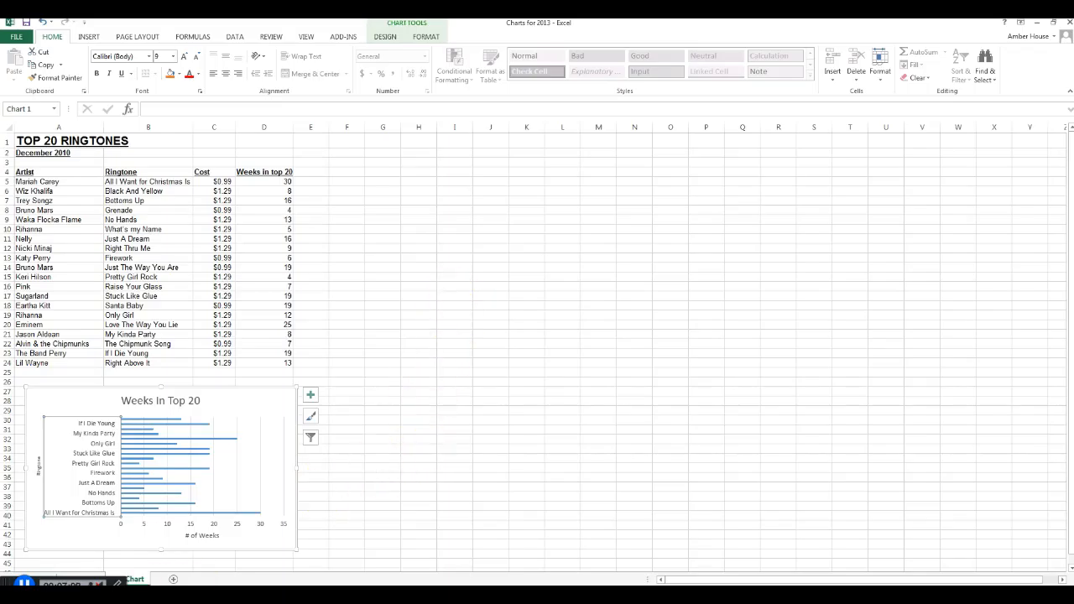
# - Set the font size of the horizontal axis title "# of Weeks" to 7 and deselect the chart
pyautogui.click(210, 536)
pyautogui.moveTo(220, 535); pyautogui.dragTo(185, 536)
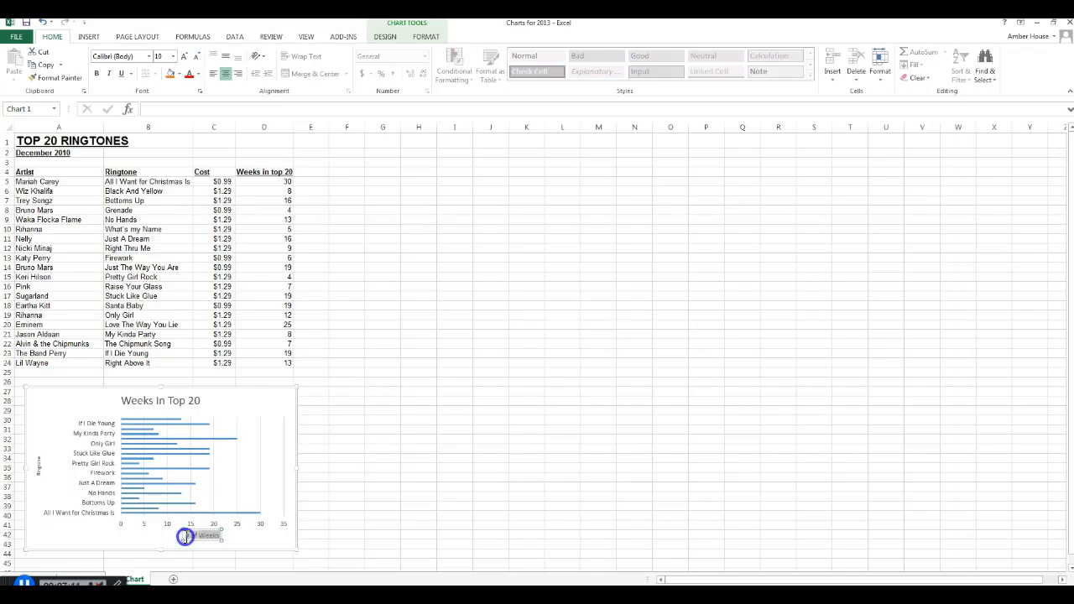
pyautogui.click(172, 56)
pyautogui.write('7')
pyautogui.press('Return')
pyautogui.click(522, 465)
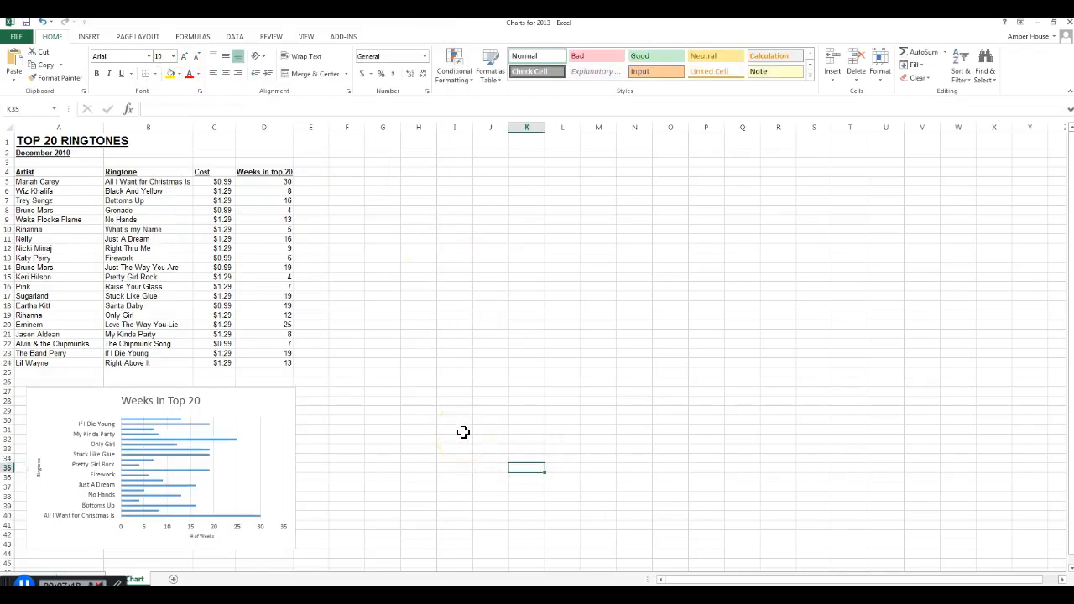
# - Fill the bar chart's chart area with a light gold theme color
pyautogui.click(217, 426)
pyautogui.click(225, 391)
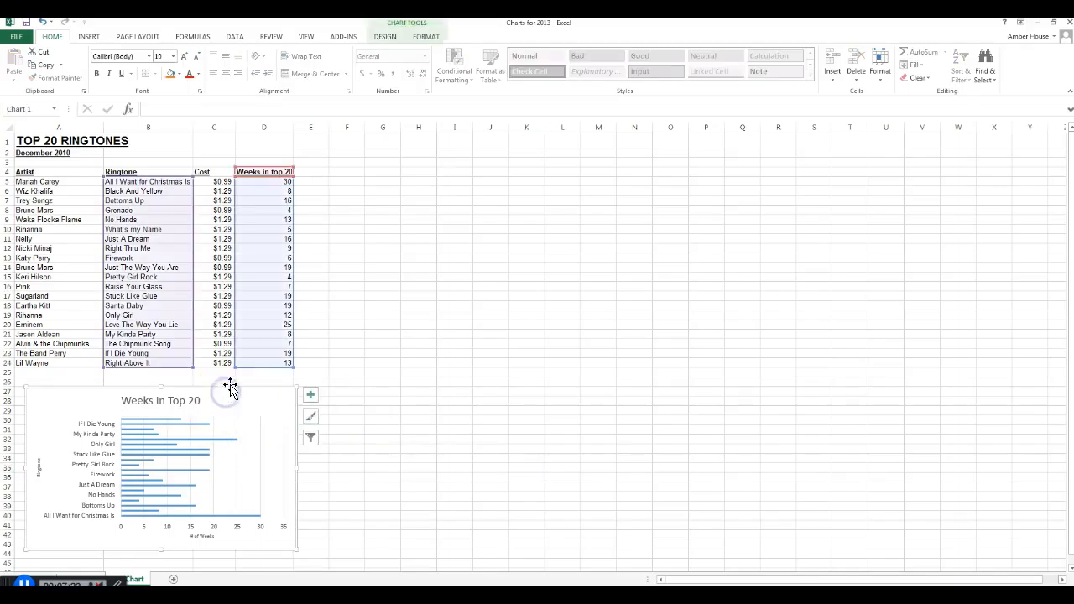
pyautogui.click(233, 389)
pyautogui.rightClick(283, 388)
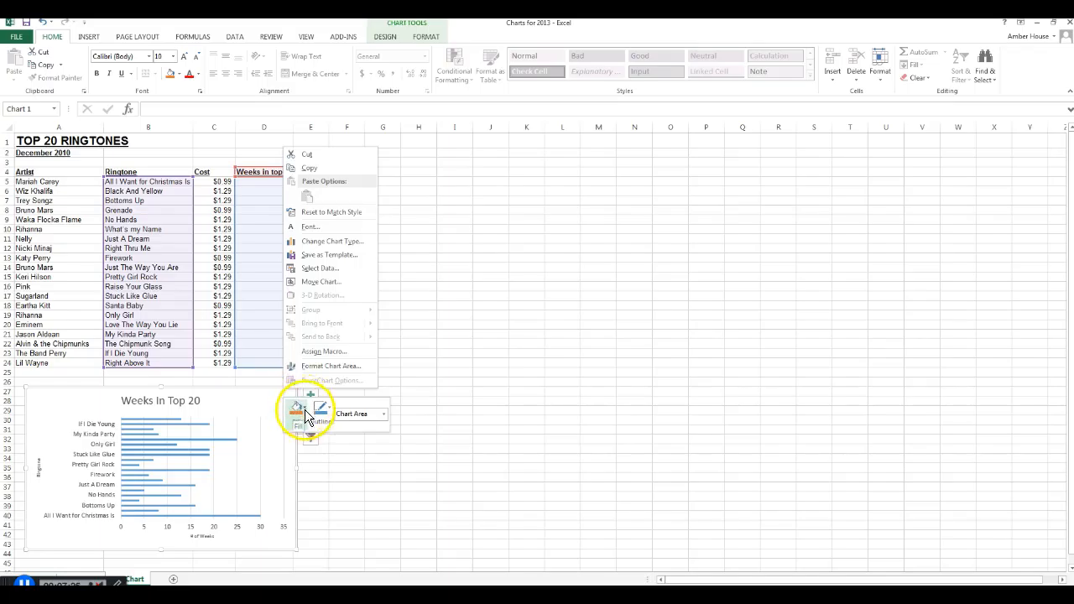
pyautogui.click(305, 409)
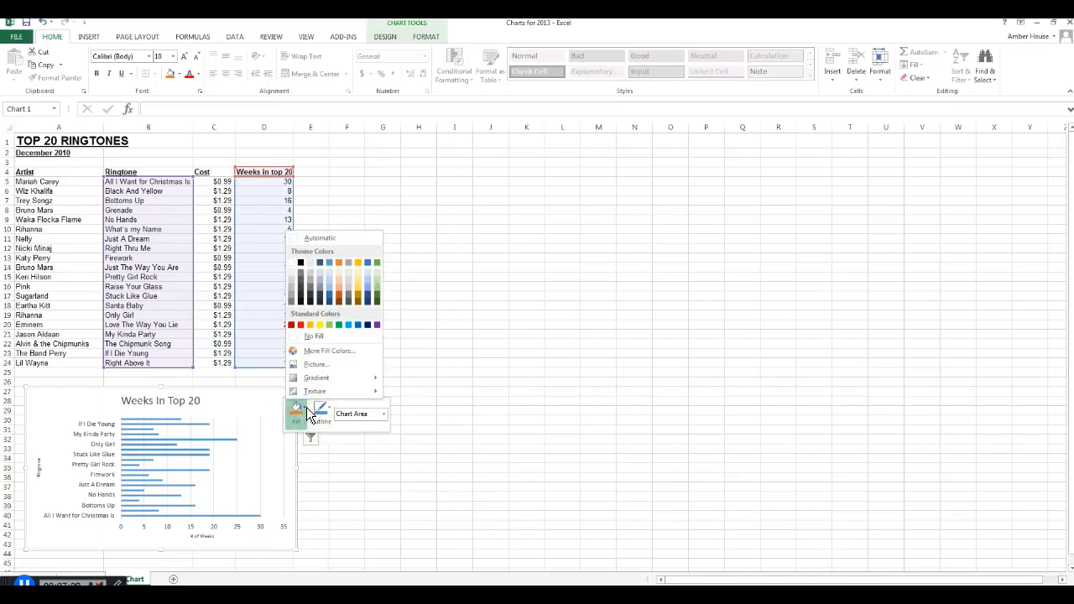
pyautogui.click(360, 273)
# - Fill the bar chart's plot area with a light green theme color and deselect the chart
pyautogui.click(210, 424)
pyautogui.click(233, 414)
pyautogui.click(242, 417)
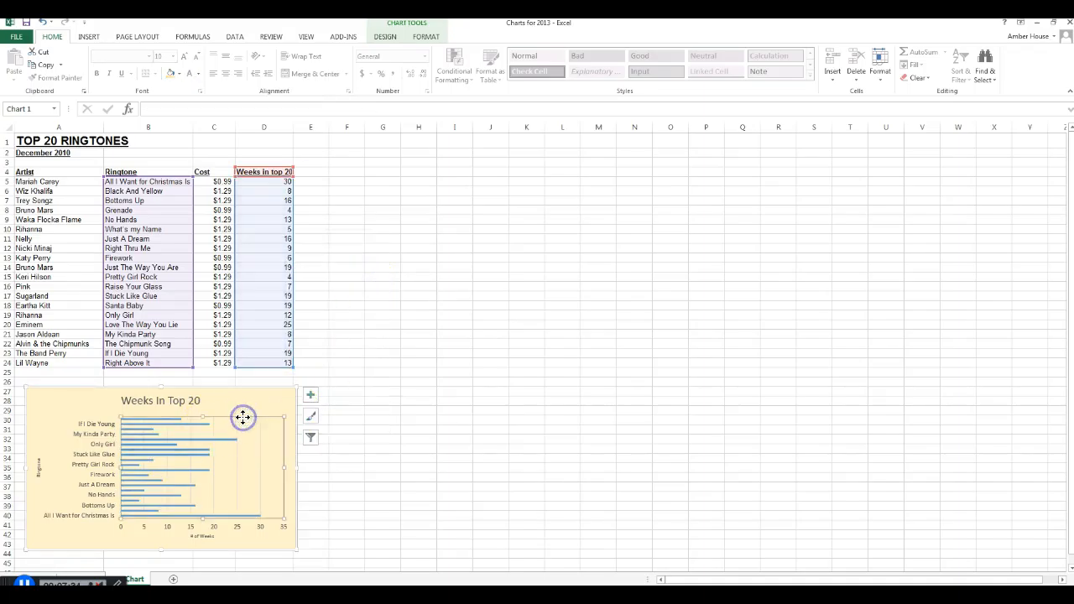
pyautogui.rightClick(243, 417)
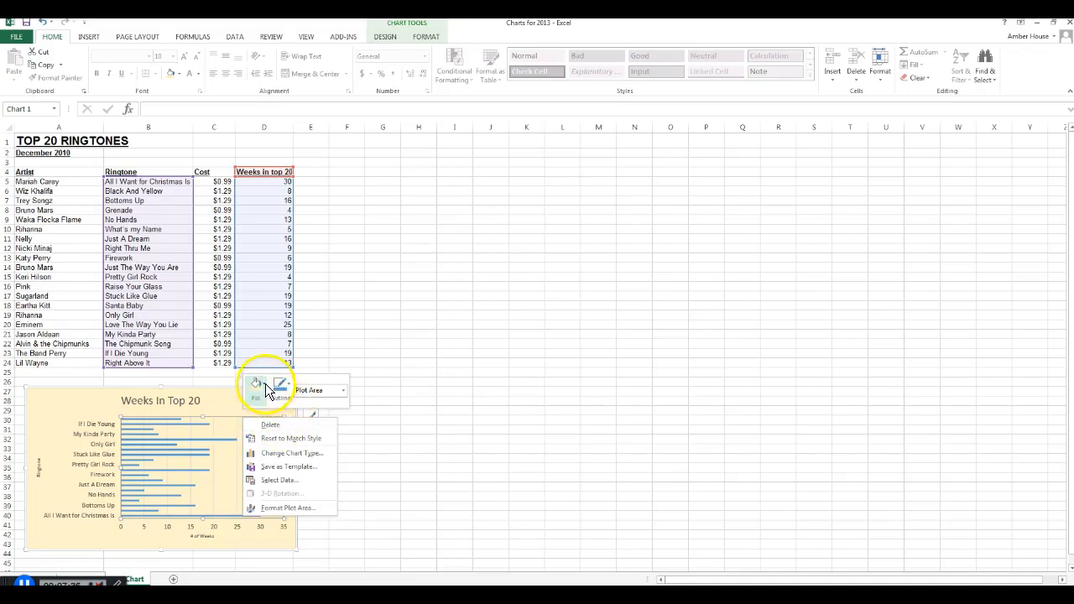
pyautogui.click(265, 384)
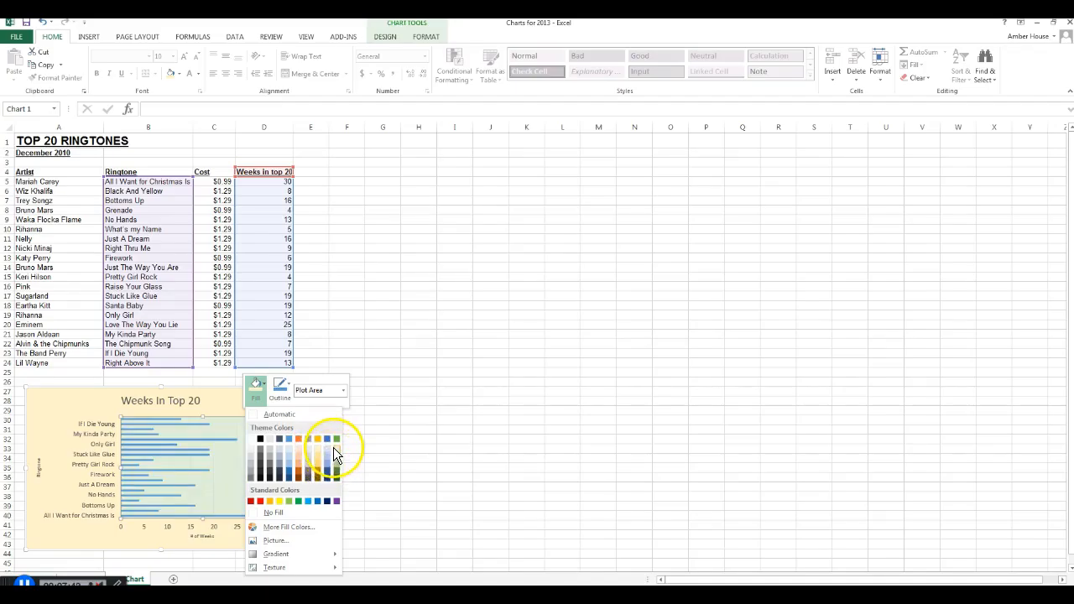
pyautogui.click(333, 447)
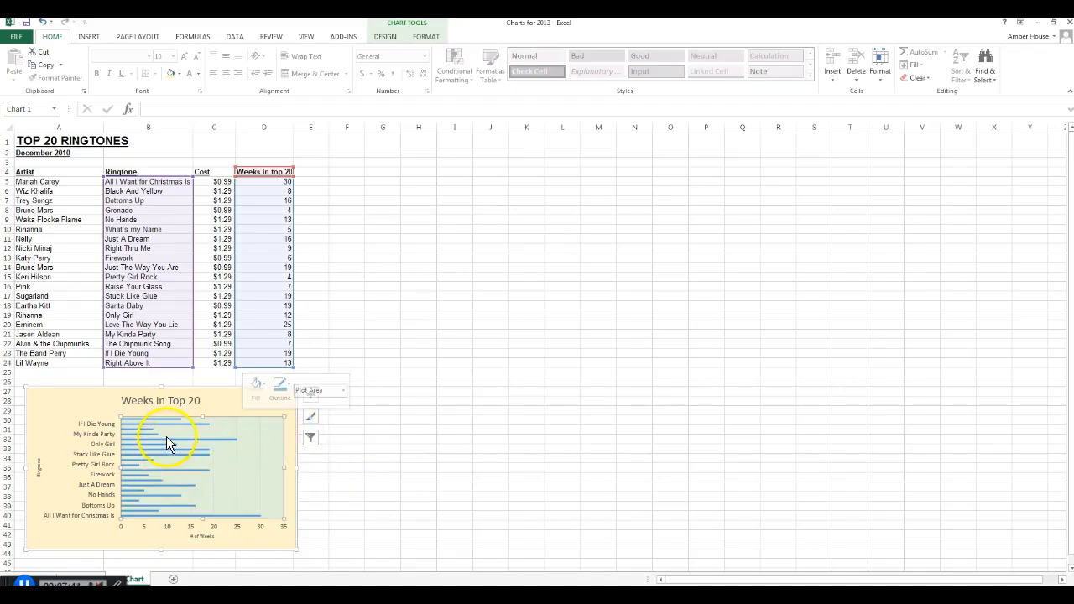
pyautogui.click(261, 384)
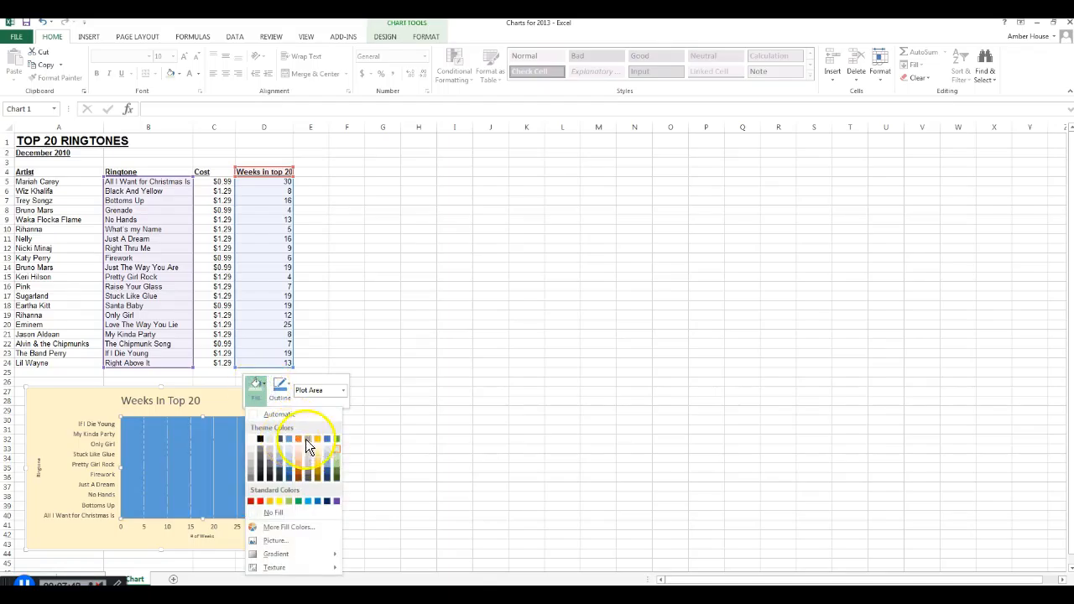
pyautogui.click(337, 451)
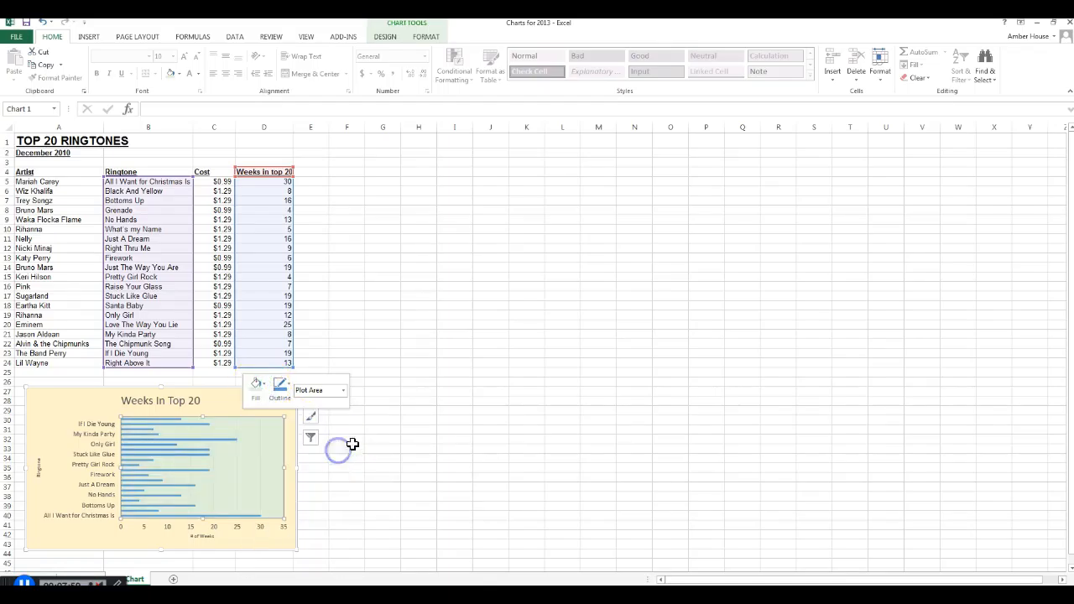
pyautogui.click(419, 449)
# - Switch to Page Layout view and enter "Bar Chart" with "Student 1 Student 2" on the line below in the left header section
pyautogui.moveTo(162, 426)
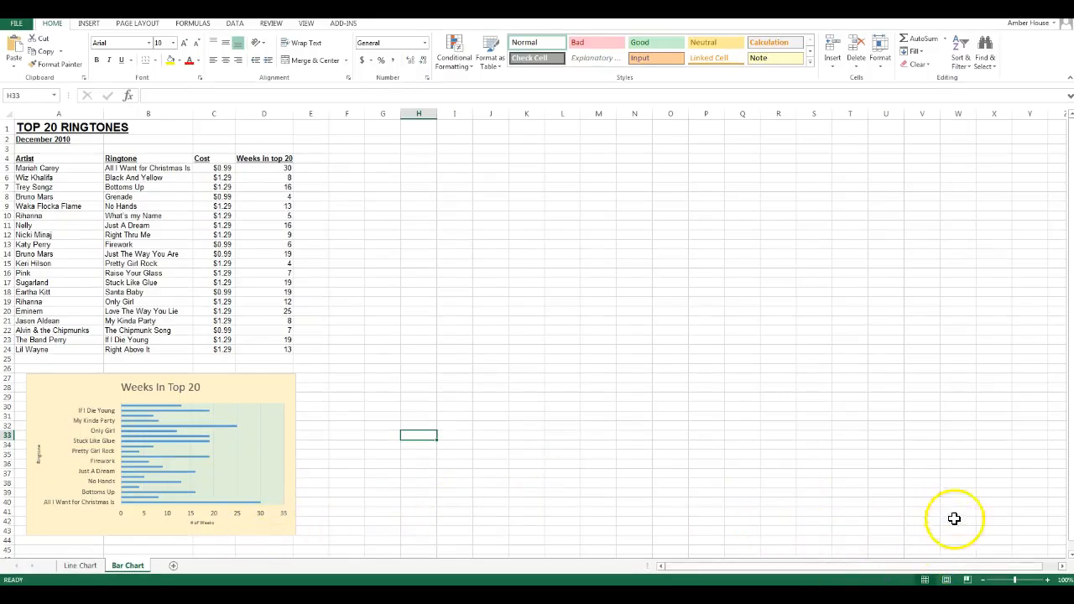
pyautogui.click(946, 580)
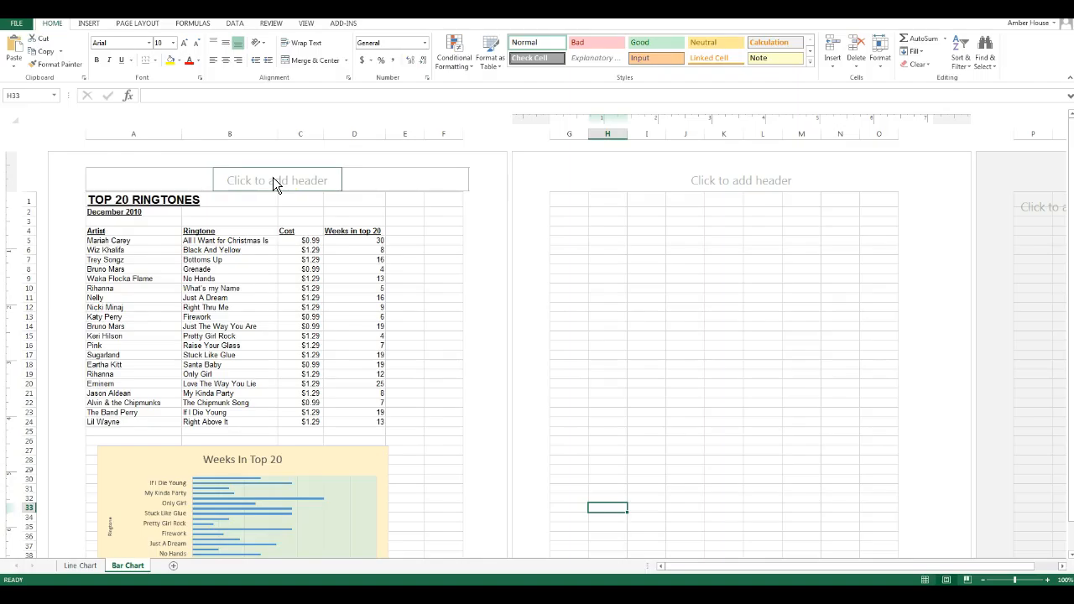
pyautogui.click(146, 181)
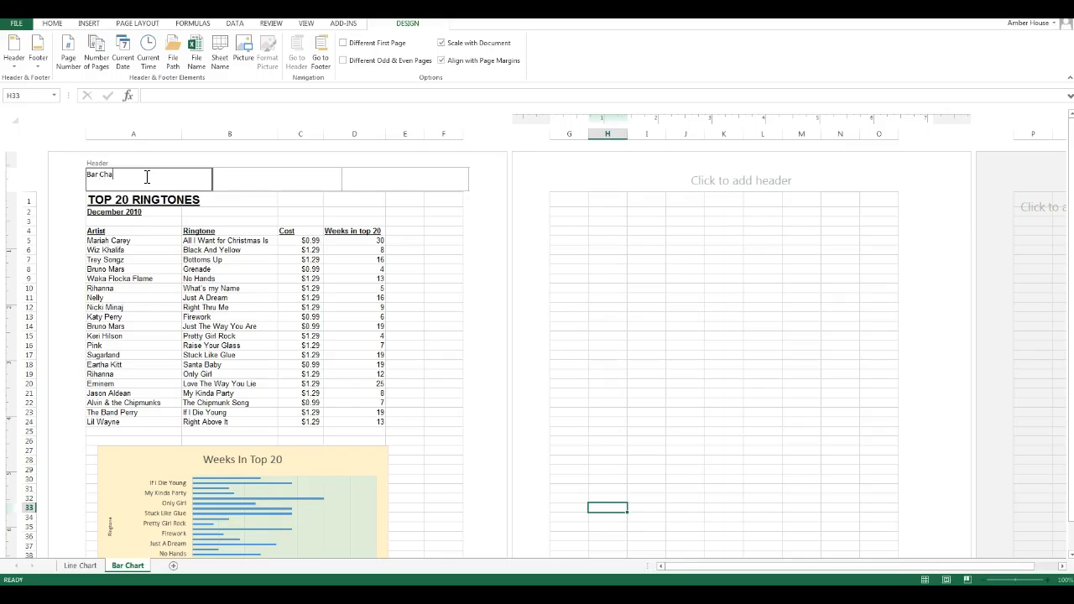
pyautogui.write('Bar Chart')
pyautogui.press('Return')
# - Enter "RINGTONES" in the center header section and insert the current date in the right header section
pyautogui.click(291, 178)
pyautogui.write('R')
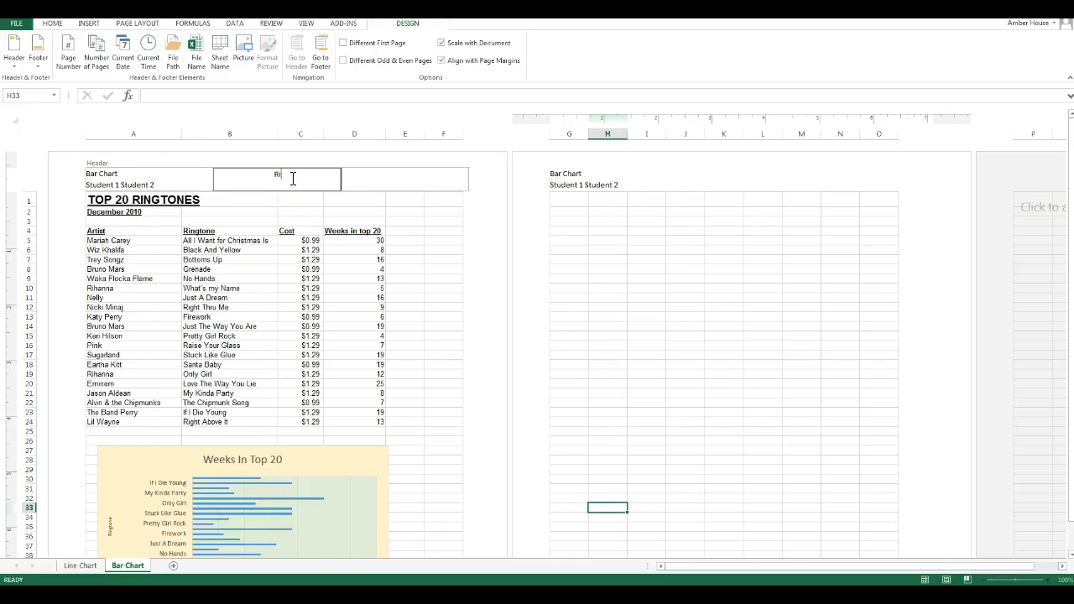
pyautogui.write('INGTONES')
pyautogui.click(396, 177)
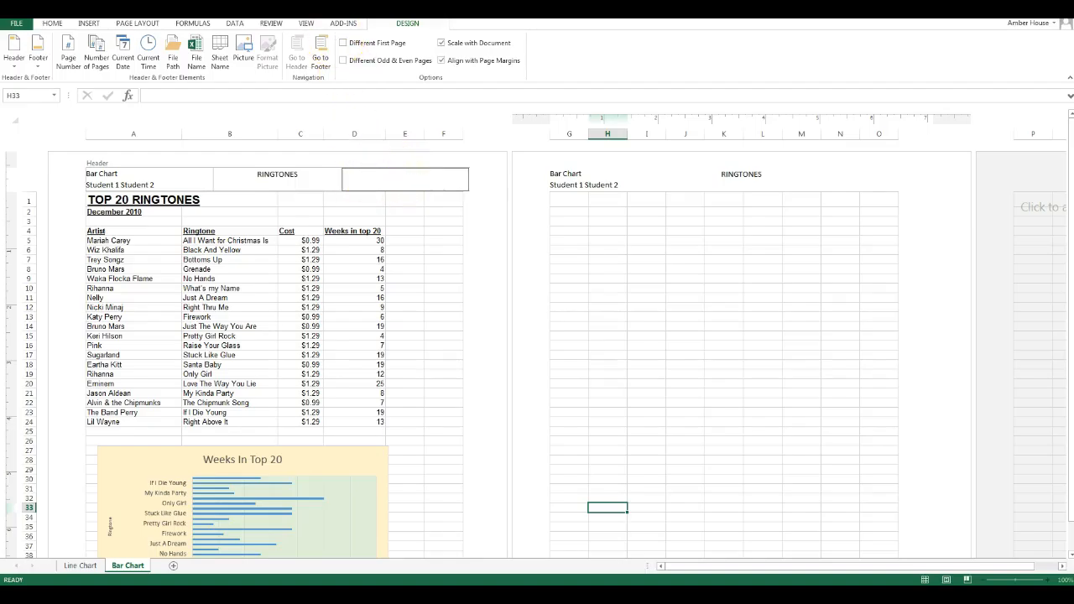
pyautogui.click(120, 61)
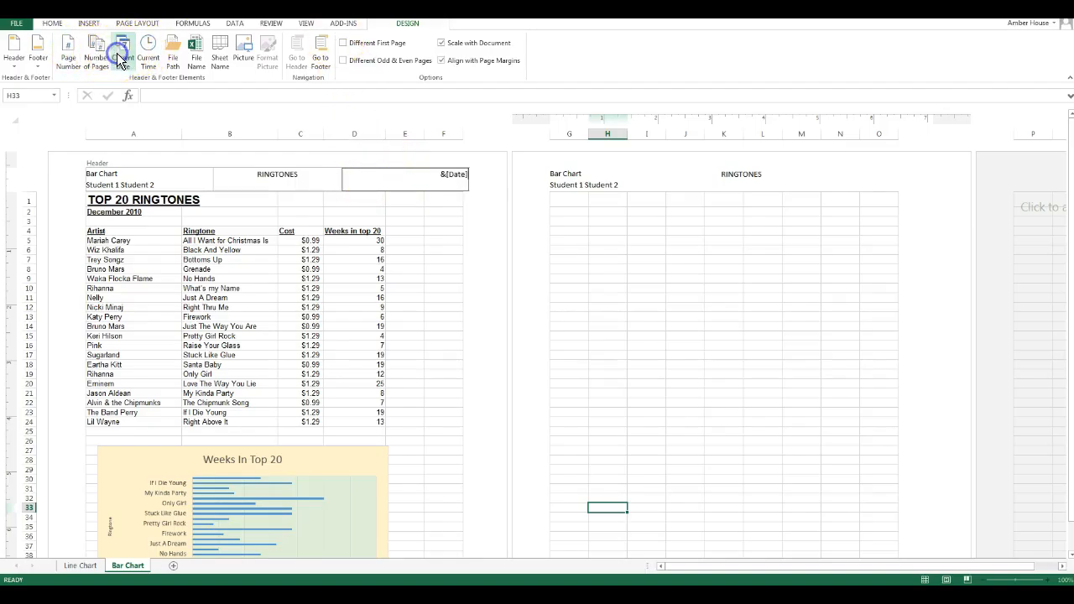
pyautogui.click(406, 349)
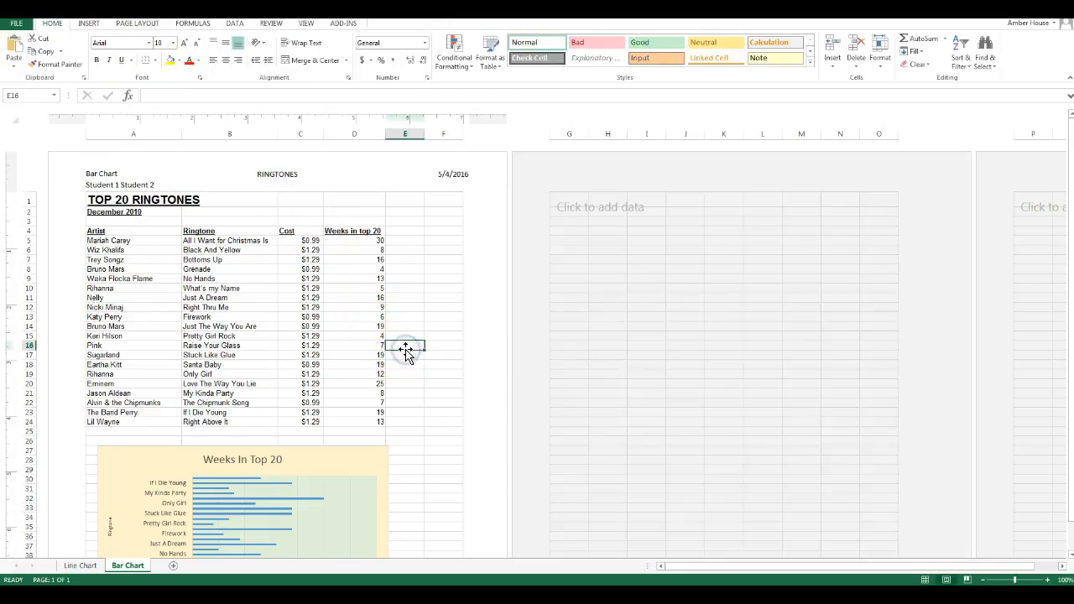
# - Insert the page number in the center section of the page footer
pyautogui.scroll(-10, 410, 408)
pyautogui.click(299, 398)
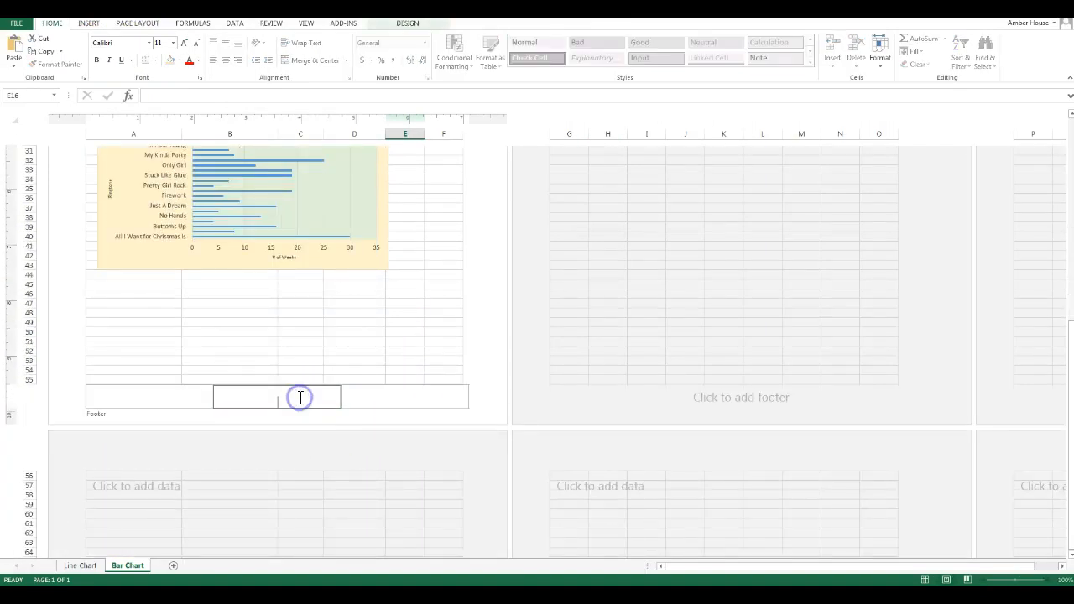
pyautogui.click(415, 30)
pyautogui.click(67, 51)
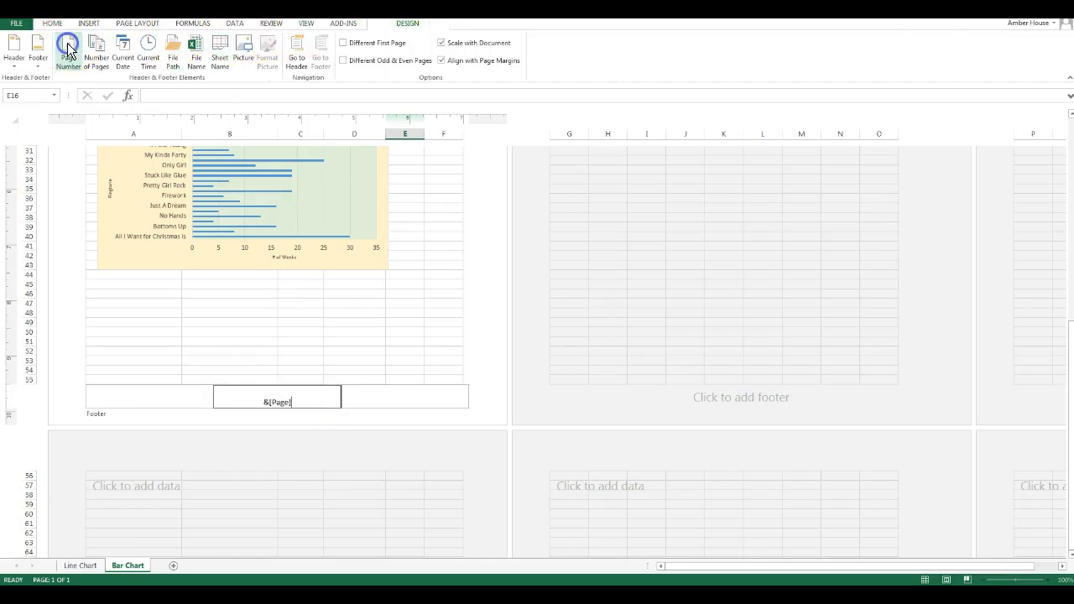
pyautogui.click(412, 263)
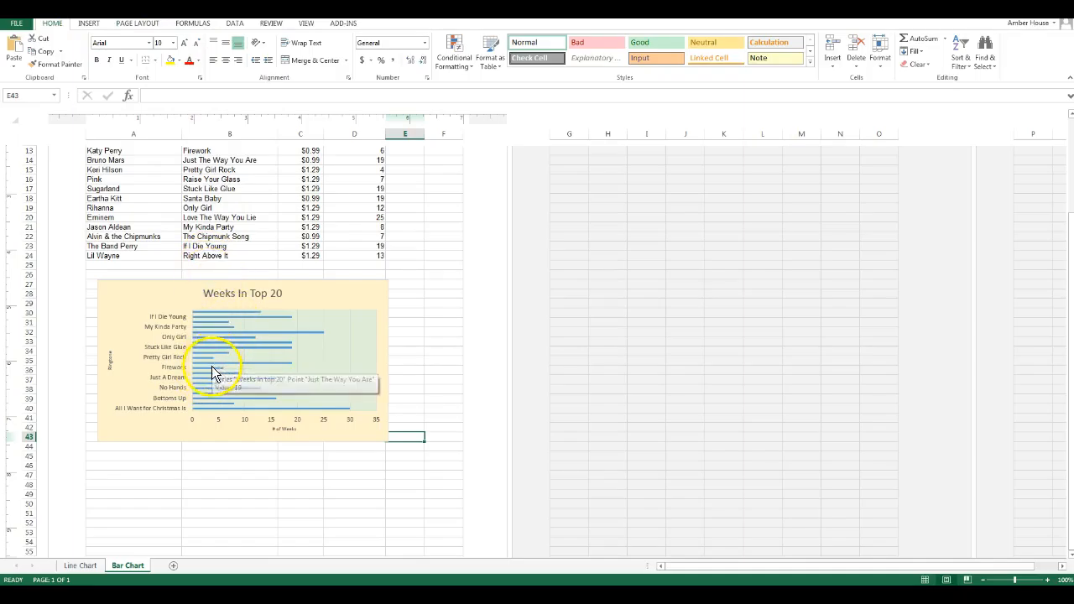
# - Reduce the font size of the ringtone labels on the chart's vertical axis and deselect the chart
pyautogui.moveTo(208, 360)
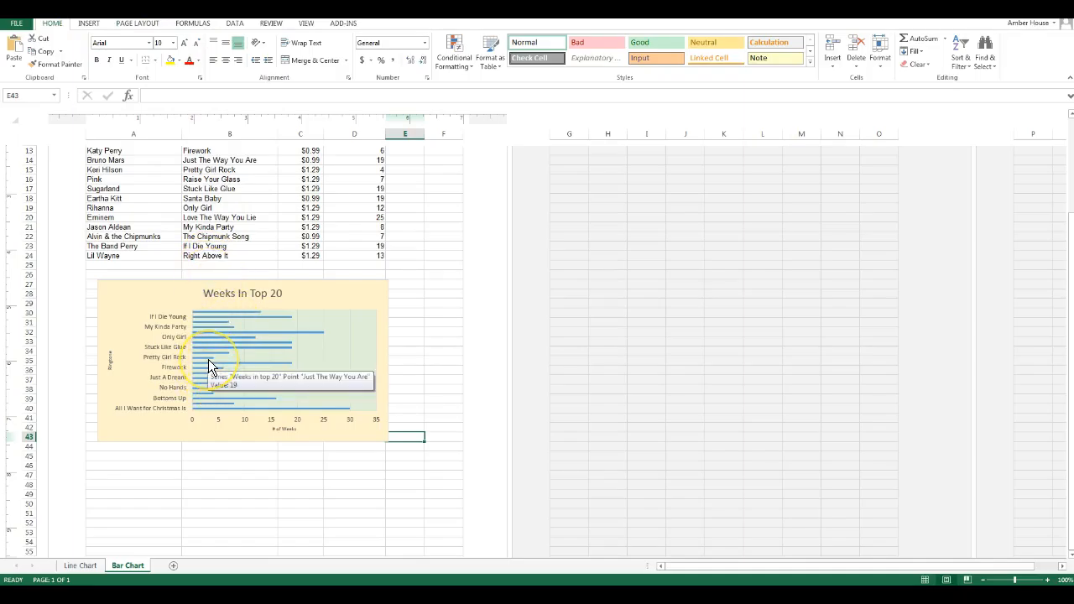
pyautogui.moveTo(209, 401)
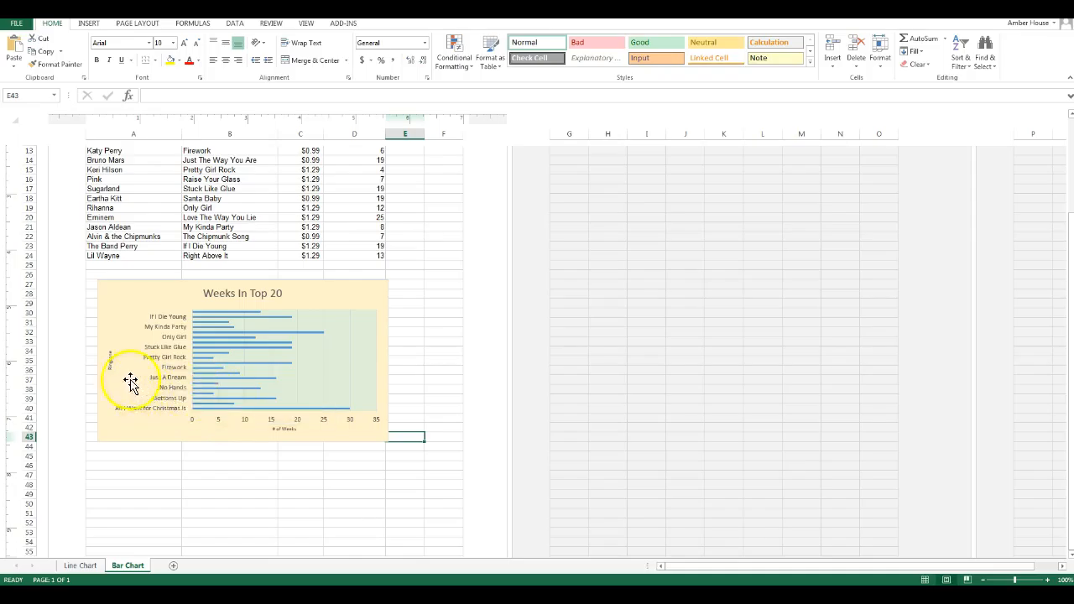
pyautogui.click(171, 317)
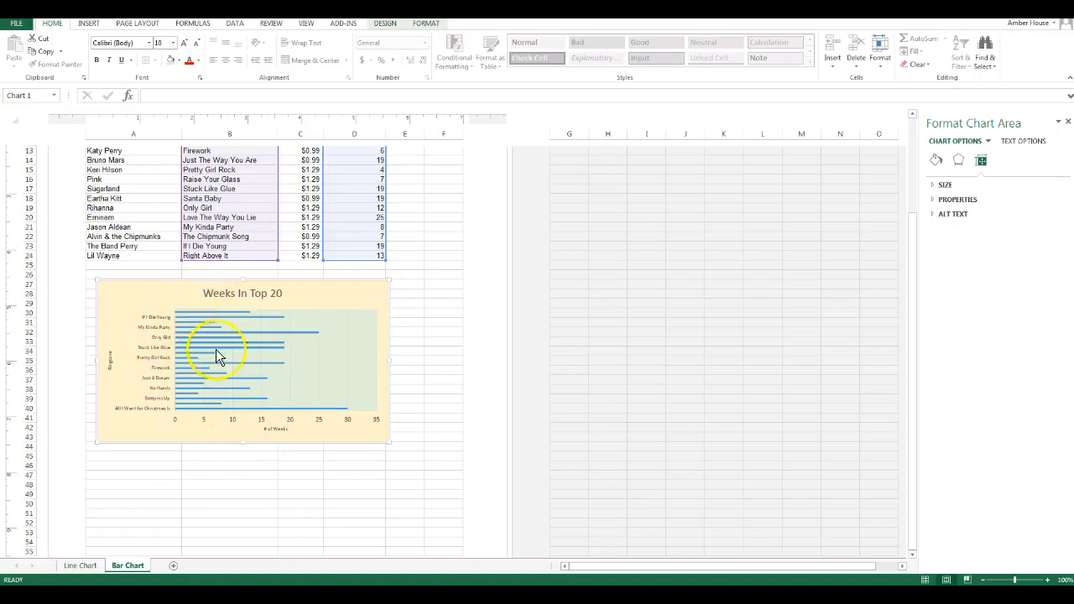
pyautogui.click(170, 512)
pyautogui.scroll(7, 169, 513)
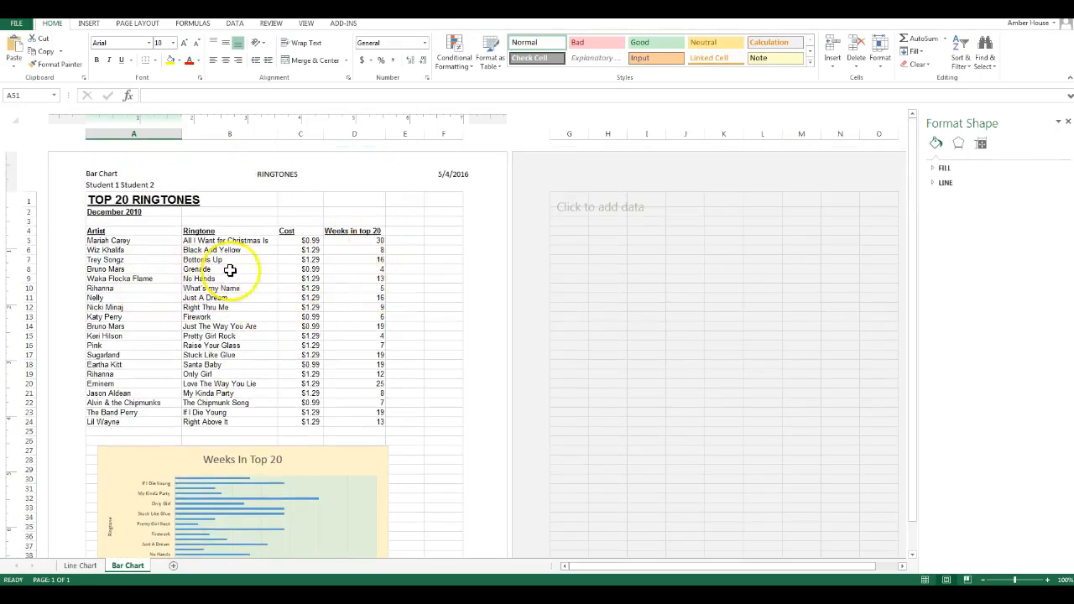
pyautogui.scroll(-3, 311, 328)
pyautogui.scroll(3, 324, 340)
pyautogui.scroll(-3, 324, 343)
pyautogui.scroll(-1, 285, 359)
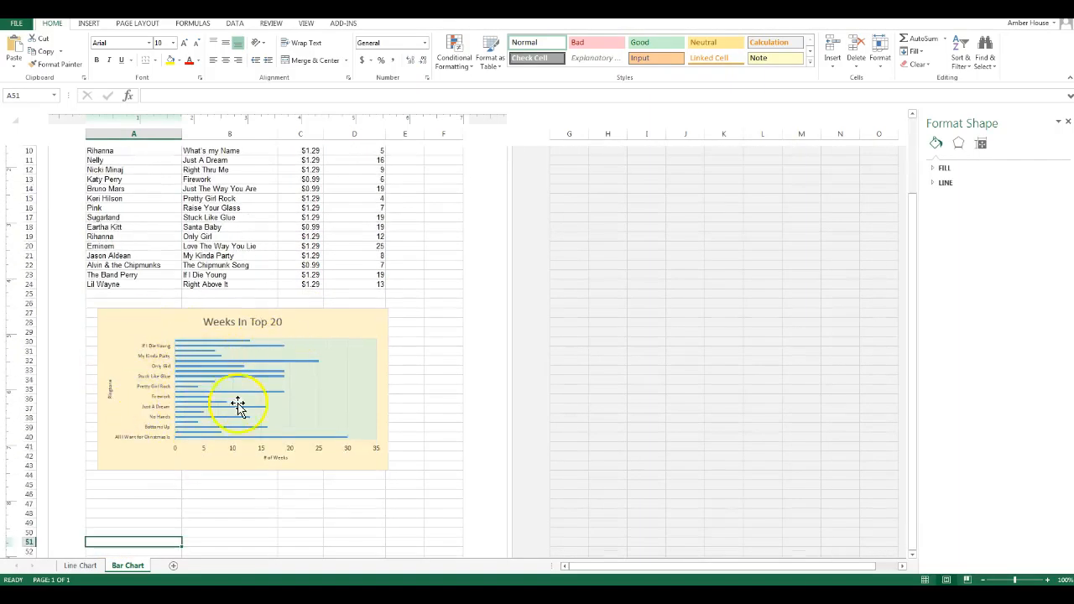
# - Enlarge the Weeks In Top 20 chart into column F and down to about row 48, aligning its left edge with column A
pyautogui.click(353, 329)
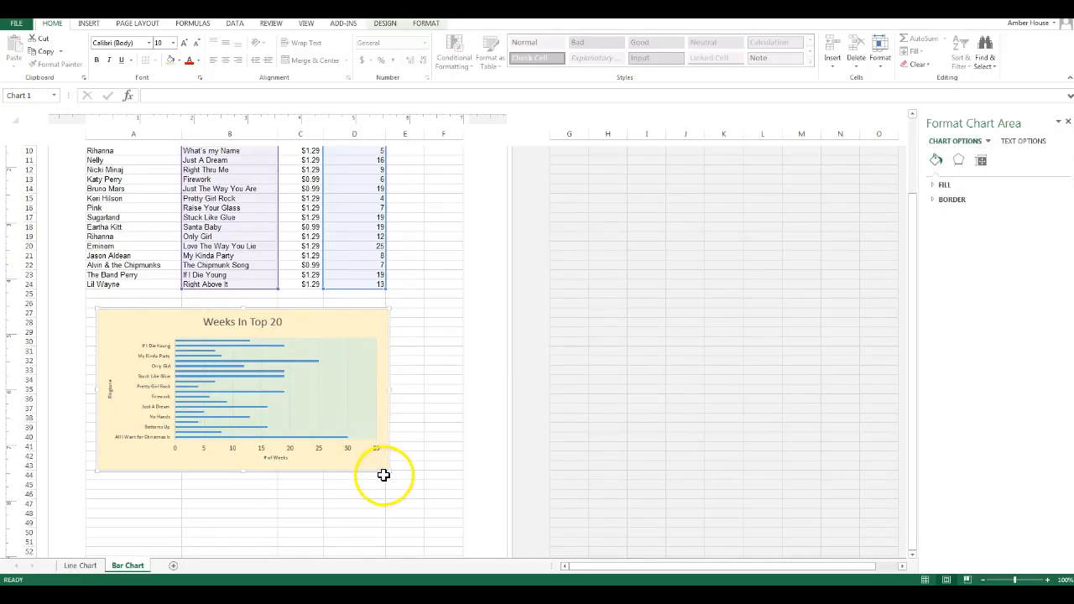
pyautogui.moveTo(389, 470); pyautogui.dragTo(444, 501)
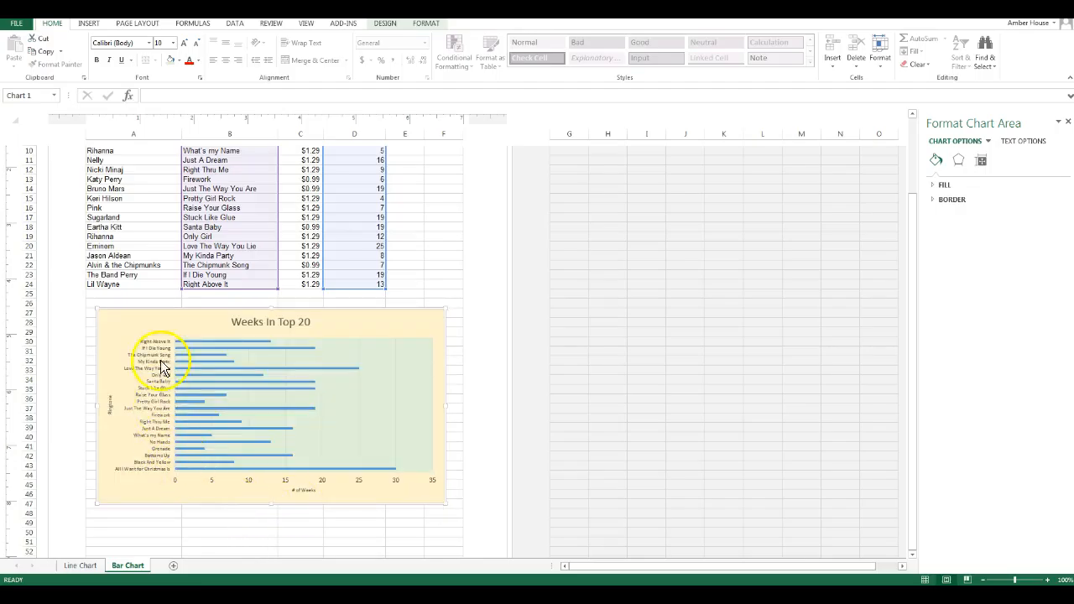
pyautogui.scroll(-1, 135, 493)
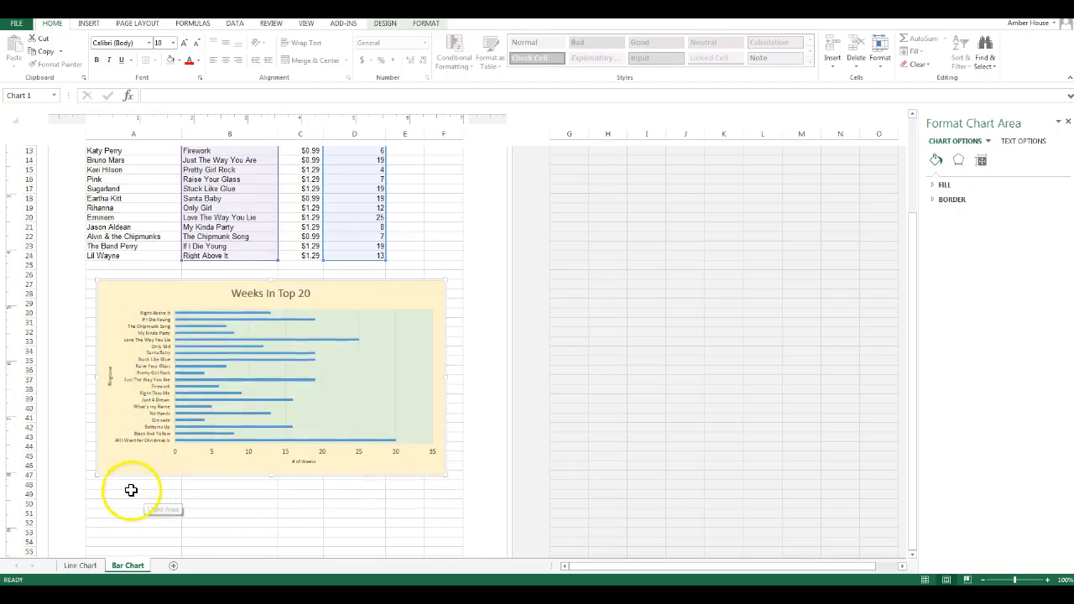
pyautogui.moveTo(96, 475); pyautogui.dragTo(87, 493)
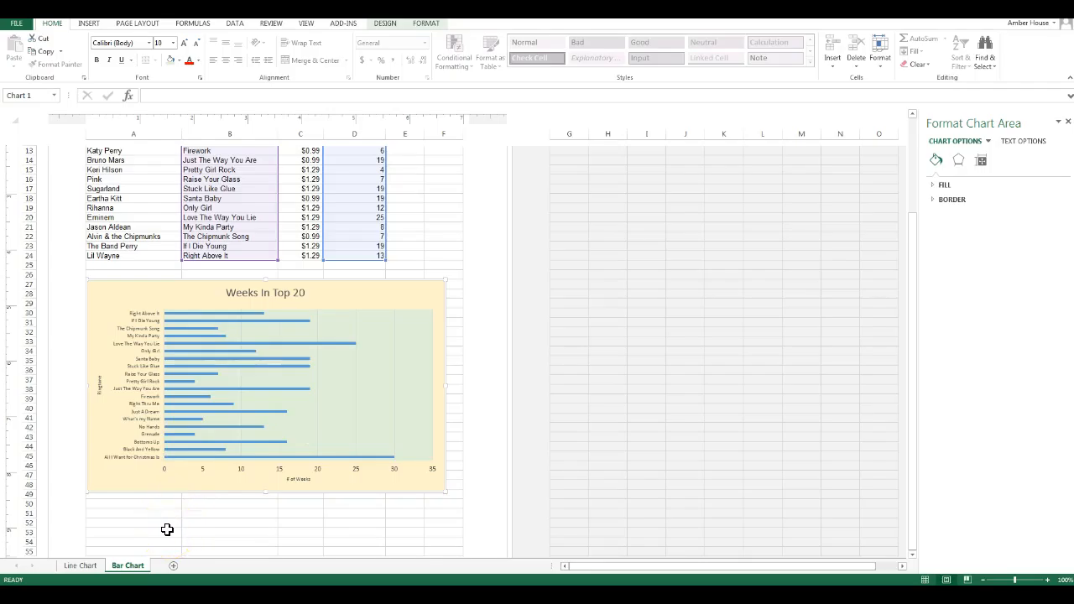
# - Resize the chart from its lower corner so it spans columns A to F down to about row 52, and deselect it
pyautogui.click(413, 281)
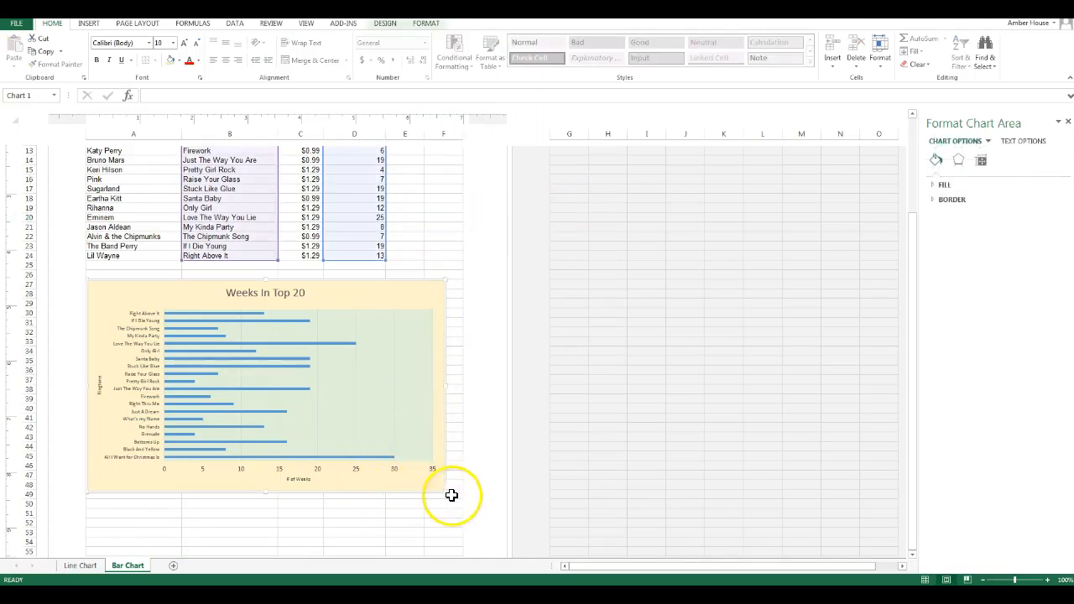
pyautogui.moveTo(444, 491); pyautogui.dragTo(357, 450)
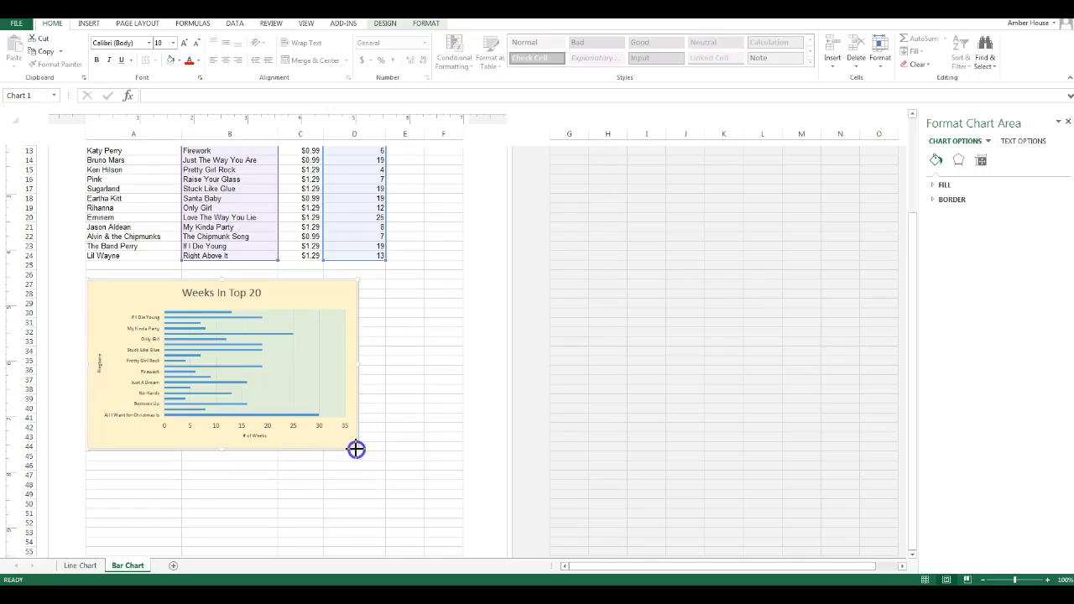
pyautogui.moveTo(357, 449); pyautogui.dragTo(455, 526)
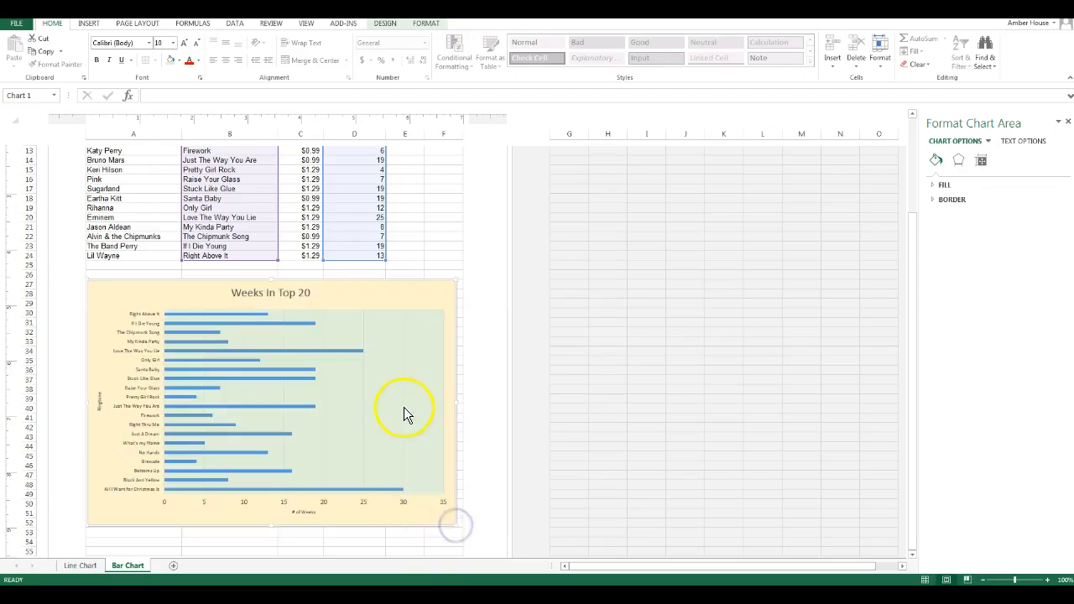
pyautogui.click(449, 254)
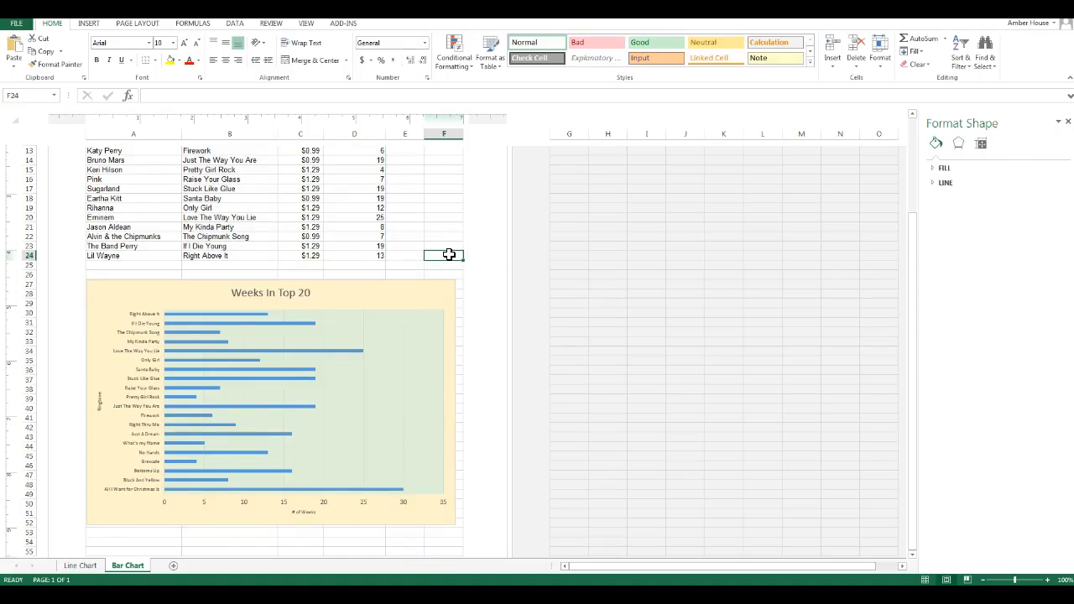
pyautogui.click(436, 204)
# - Save the Bar Chart sheet as a PDF named "Charts for 2013" on the Desktop, replacing the existing file
pyautogui.scroll(4, 436, 205)
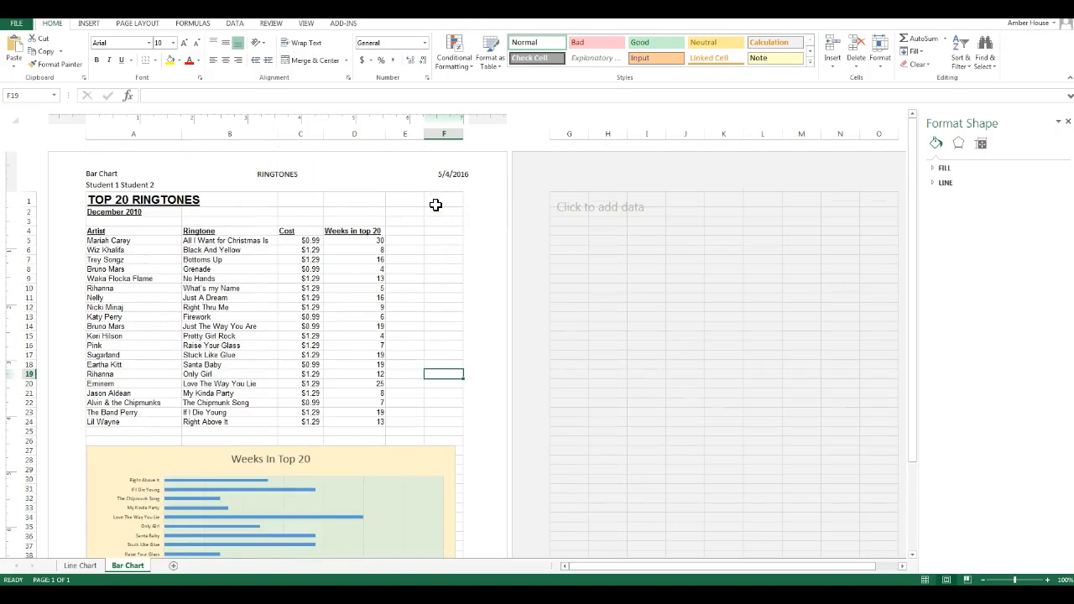
pyautogui.click(25, 30)
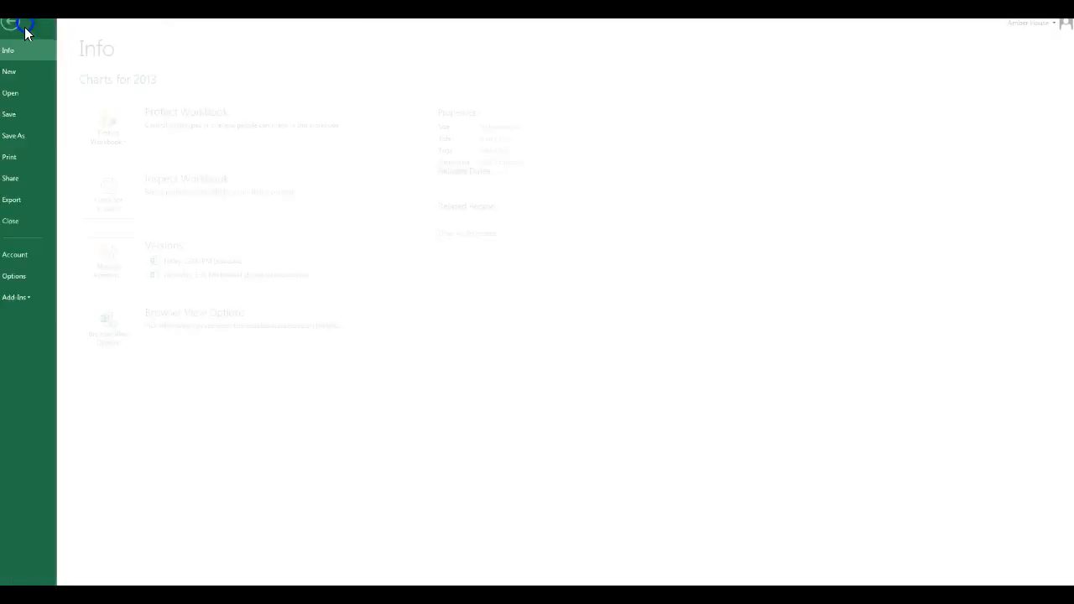
pyautogui.click(41, 139)
pyautogui.click(313, 124)
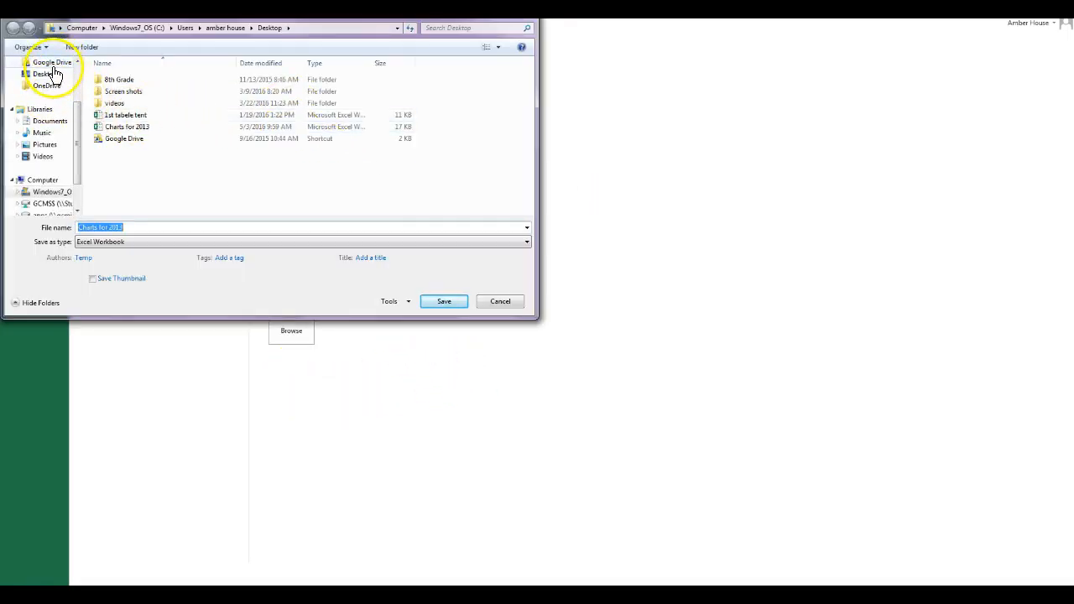
pyautogui.click(145, 242)
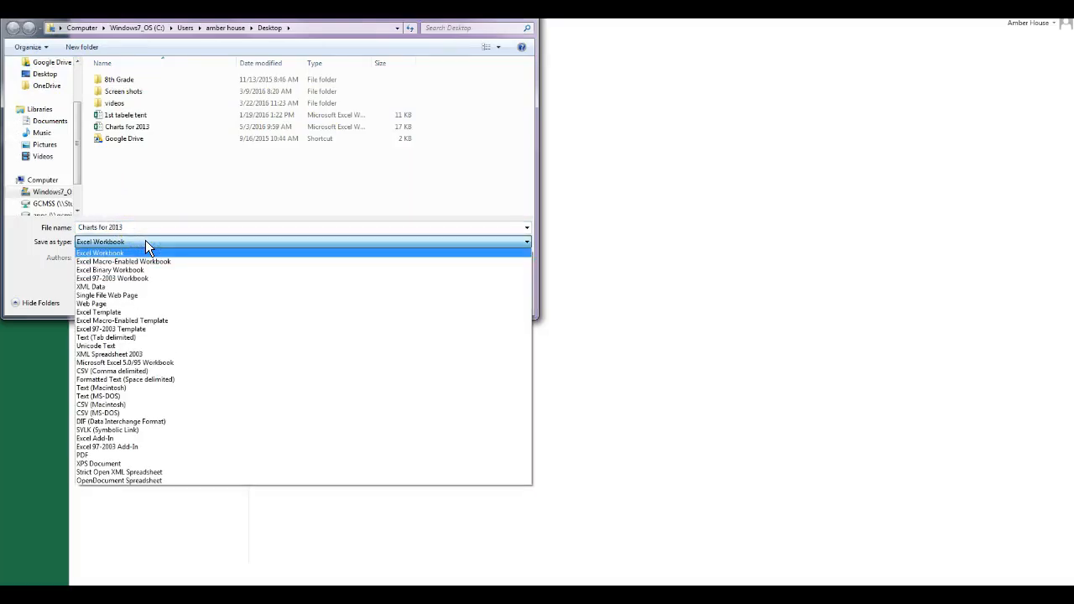
pyautogui.click(94, 454)
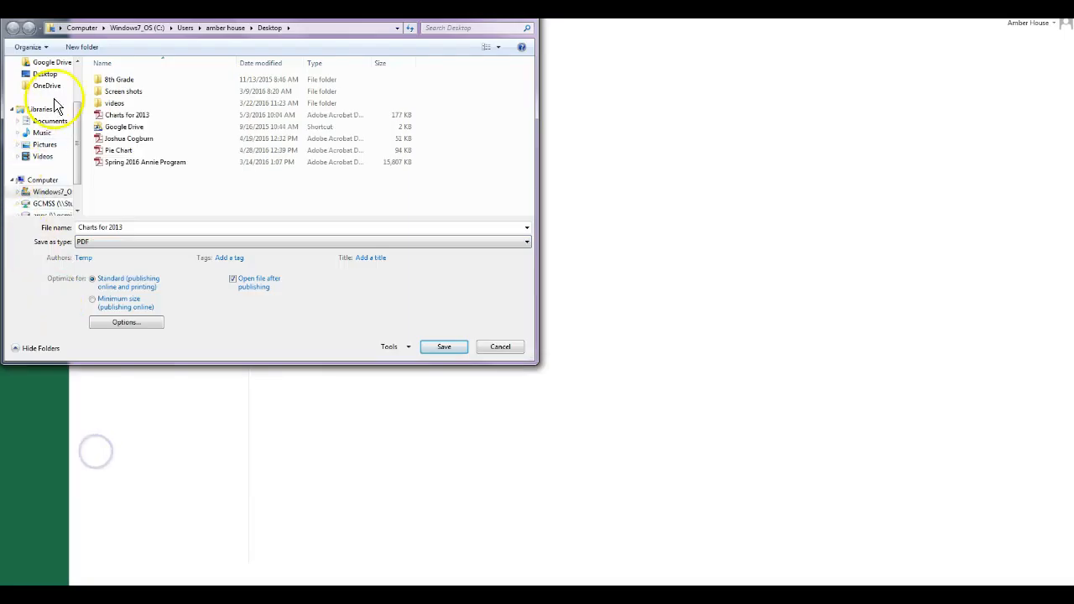
pyautogui.click(45, 73)
pyautogui.click(445, 346)
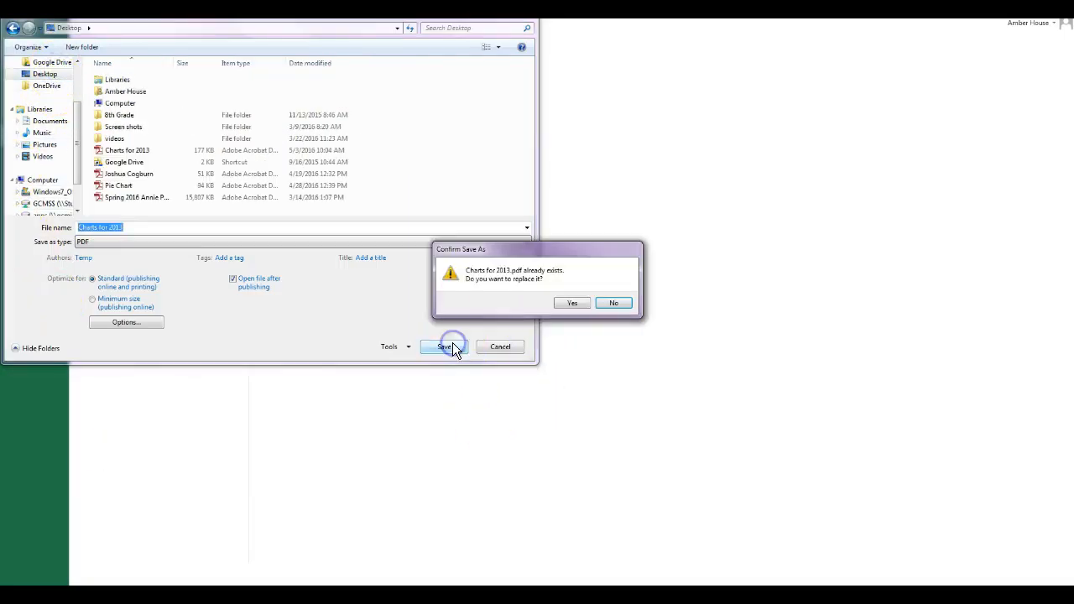
pyautogui.click(571, 304)
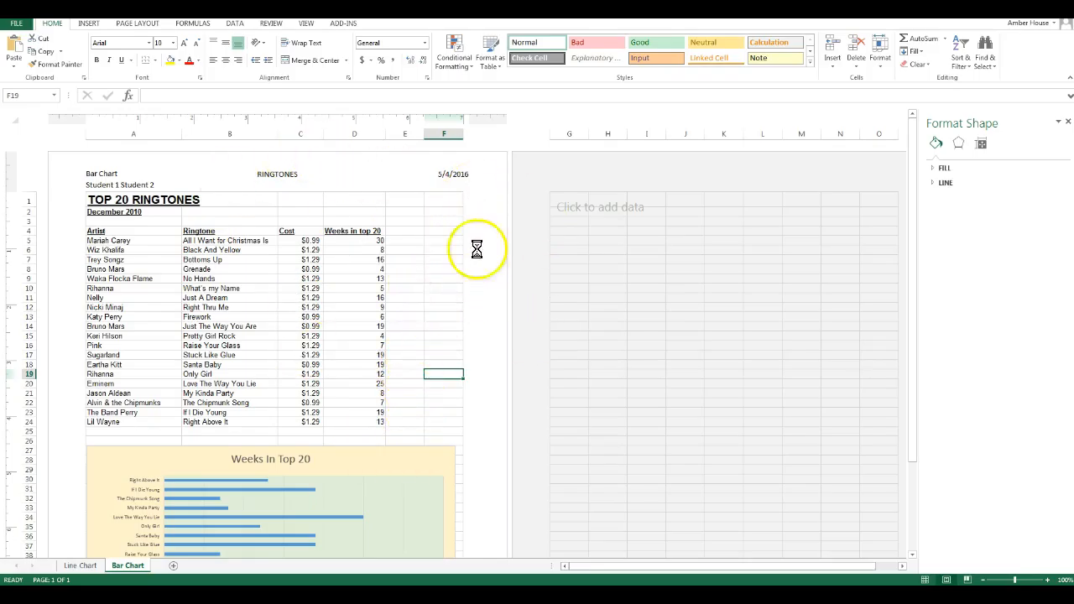
# - Check the page layout in the exported Charts for 2013 PDF and close the PDF
pyautogui.click(411, 365)
pyautogui.scroll(-5, 410, 369)
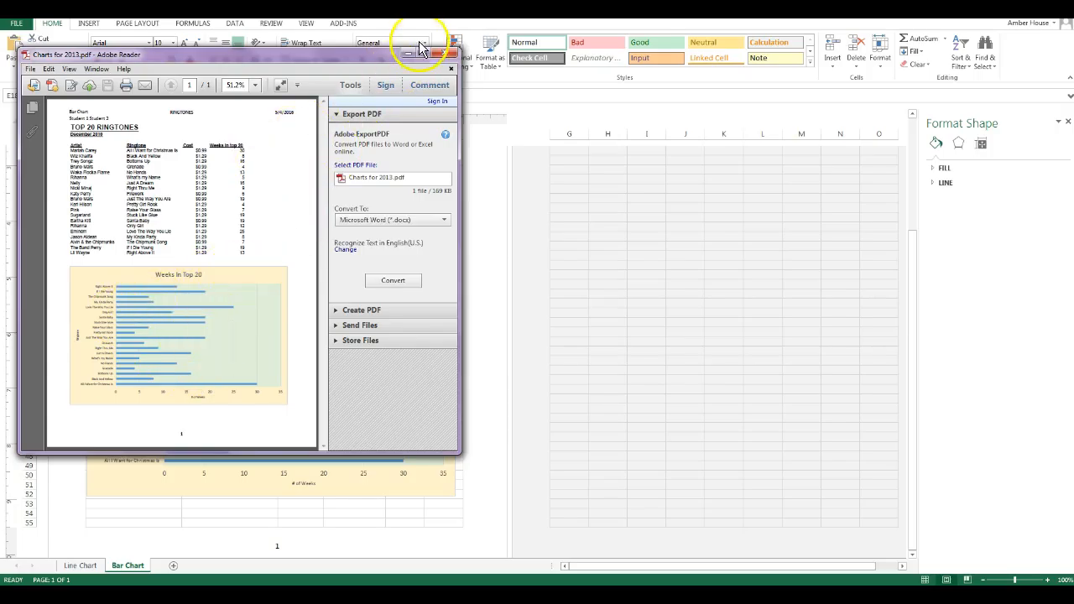
pyautogui.click(451, 54)
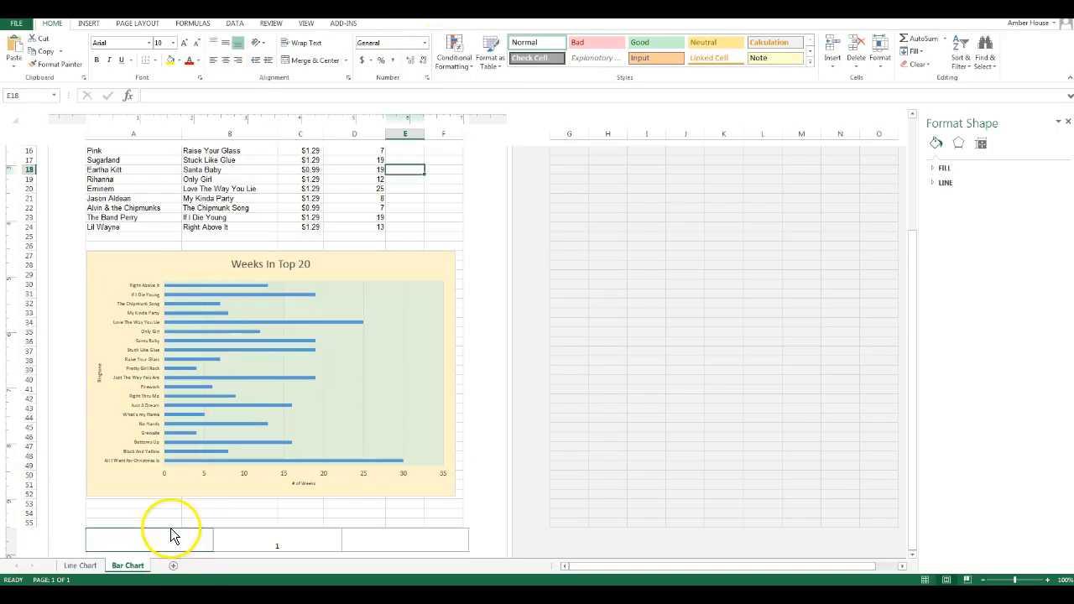
pyautogui.click(200, 513)
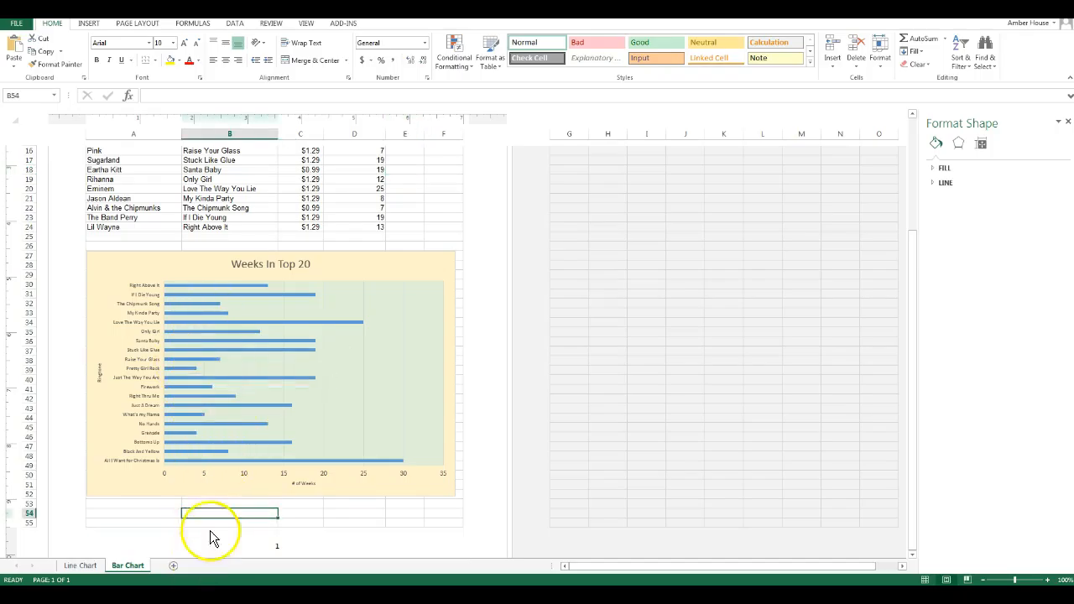
pyautogui.moveTo(189, 435)
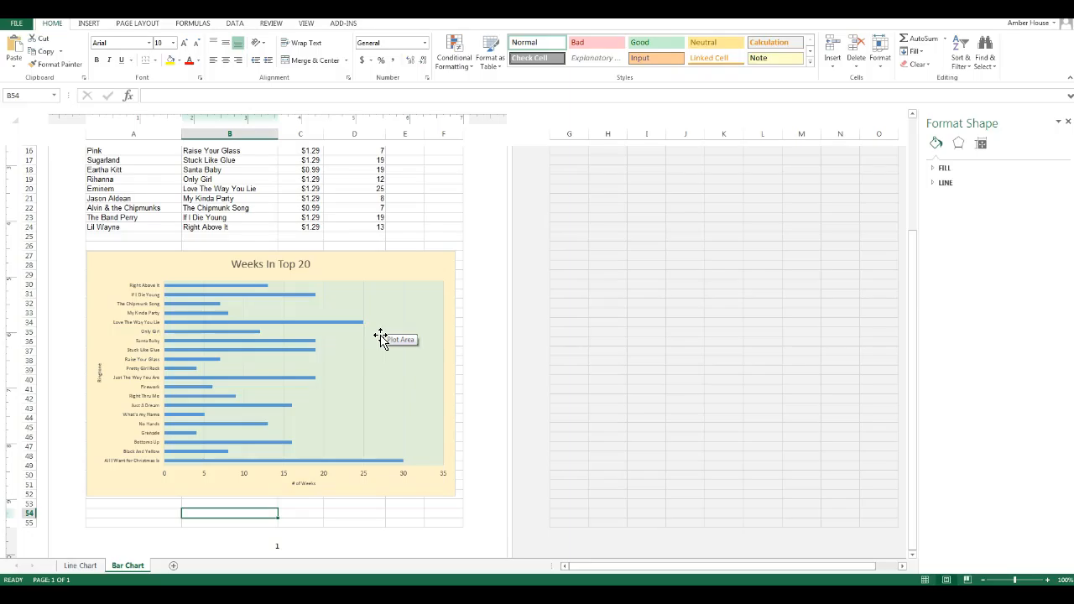
pyautogui.click(408, 227)
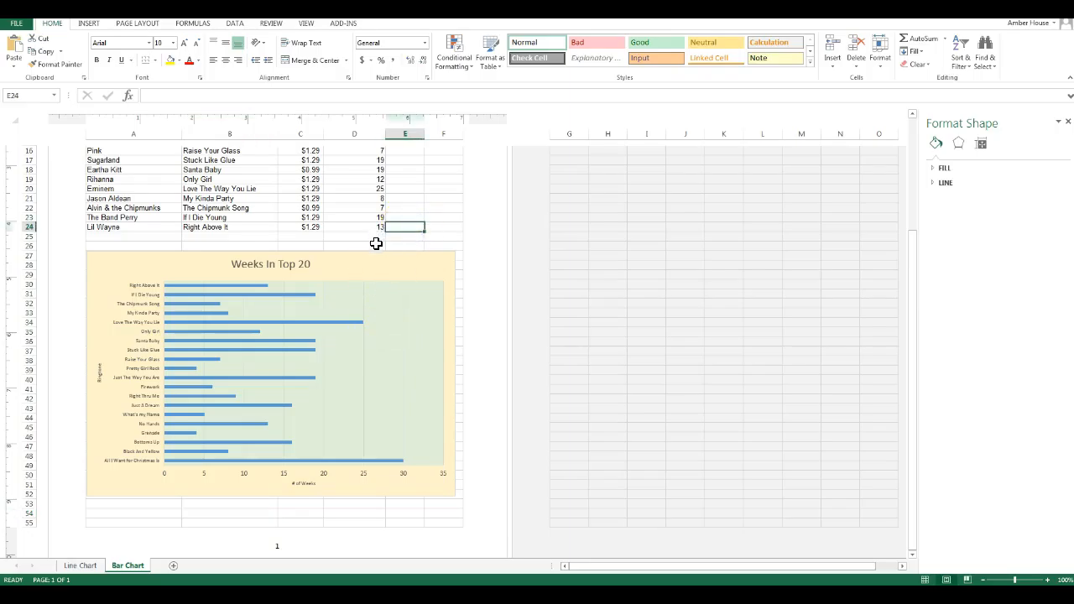
pyautogui.click(375, 244)
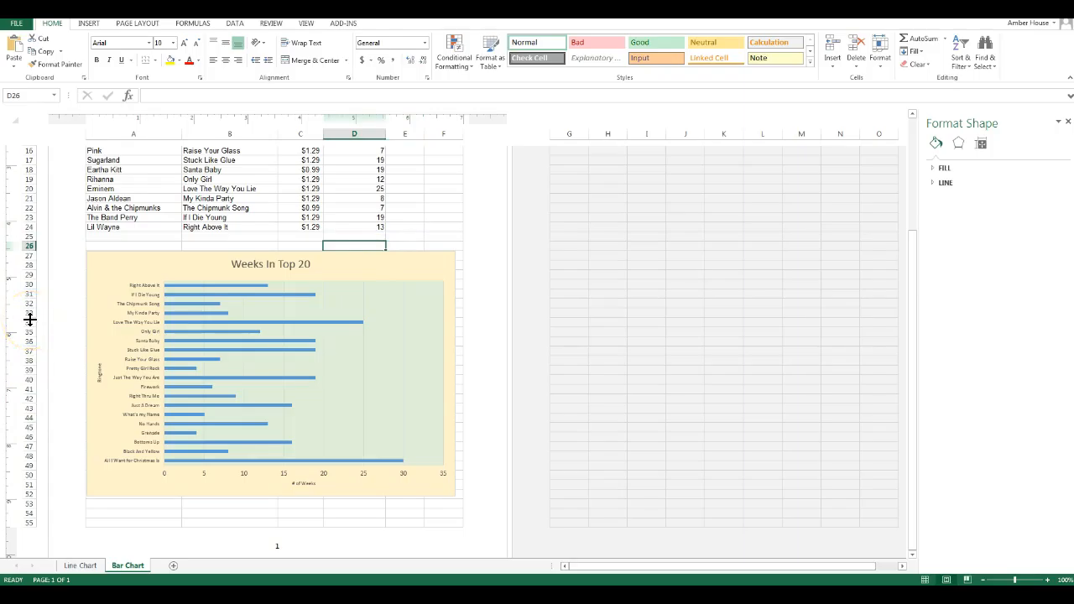
pyautogui.click(319, 207)
pyautogui.scroll(4, 322, 207)
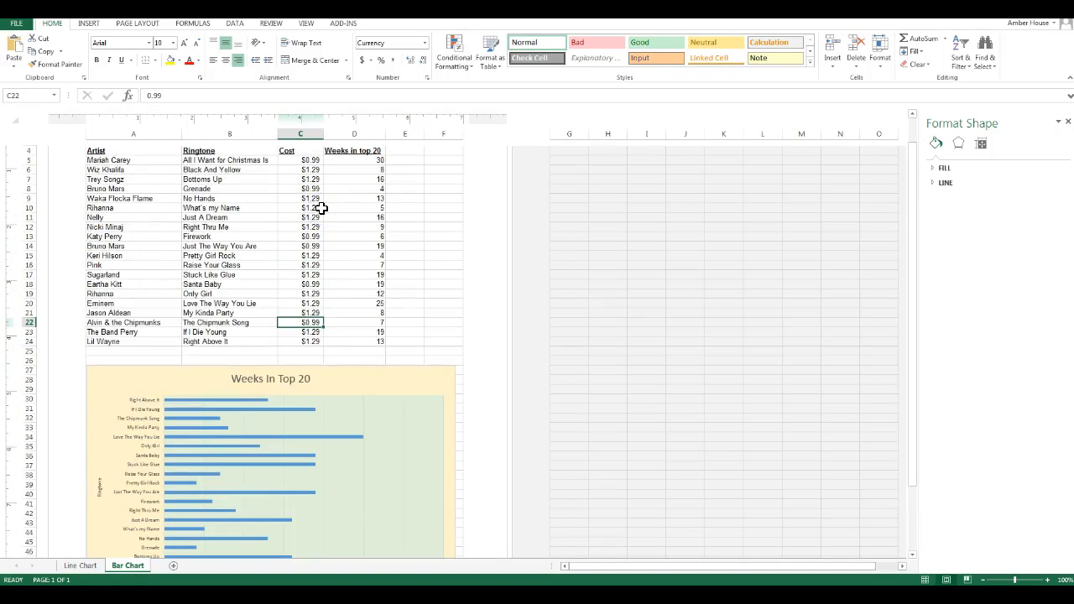
pyautogui.scroll(3, 322, 207)
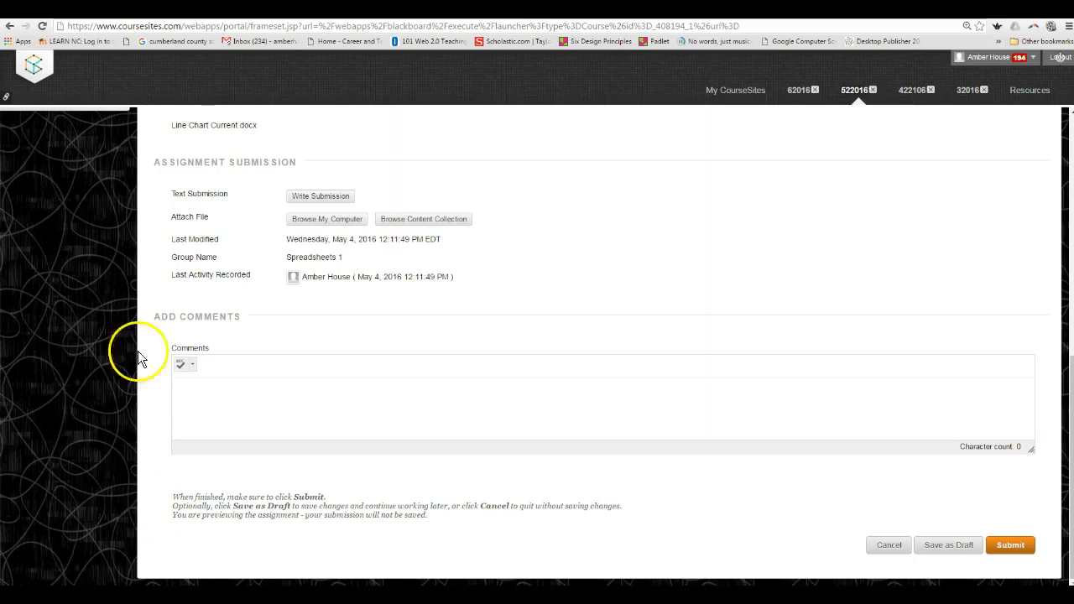
# - Switch to the CourseSites assignment page and begin a text submission with "Using the bar chart I can esily see that xxxx"
pyautogui.click(335, 198)
pyautogui.click(391, 294)
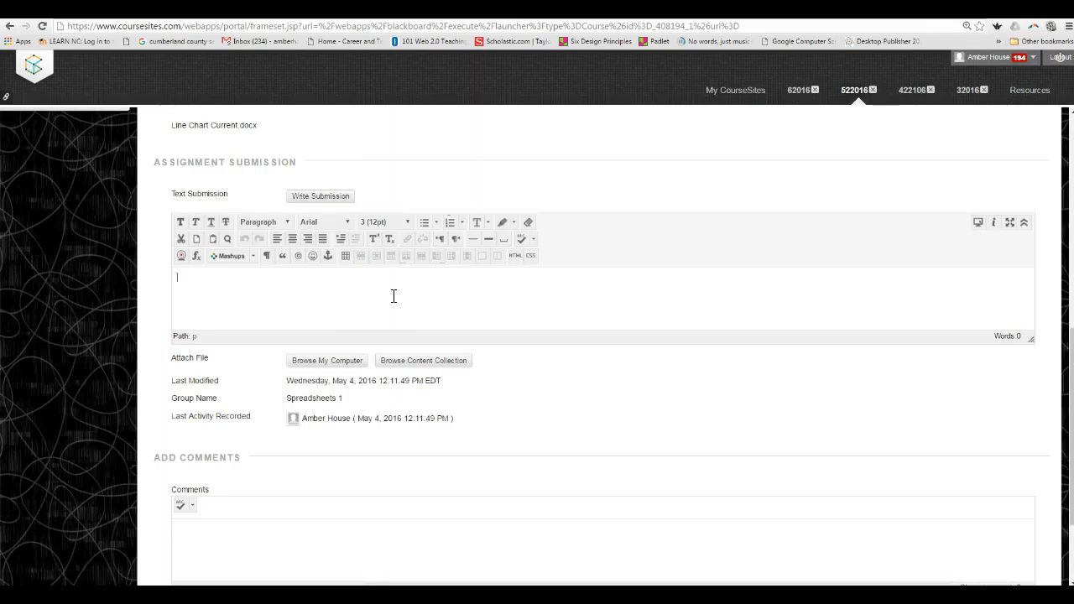
pyautogui.write('Using the bar ch')
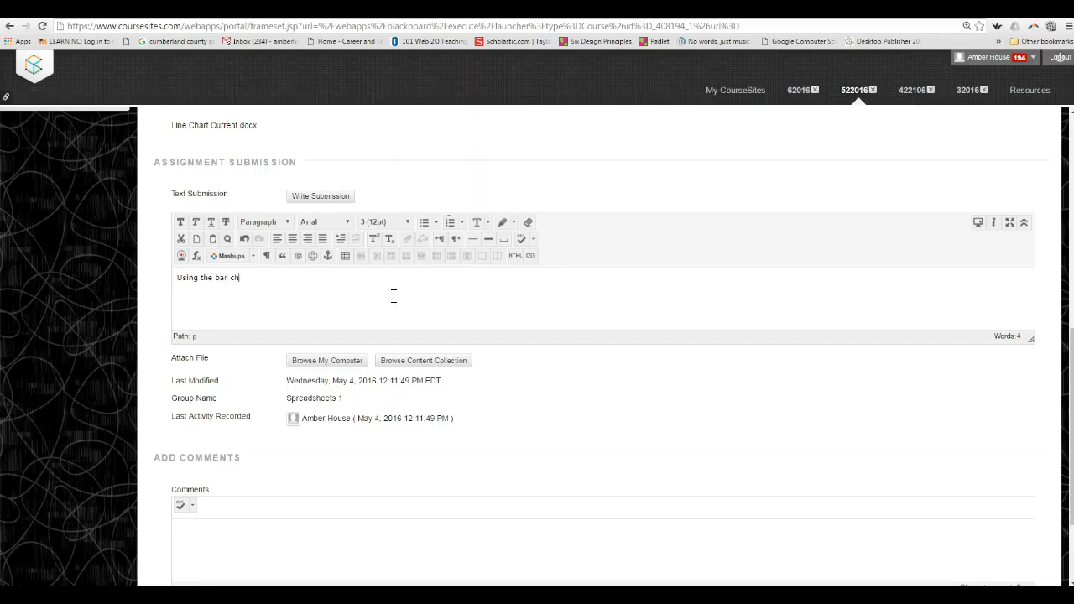
pyautogui.write('art I can esily see that xxxx was at')
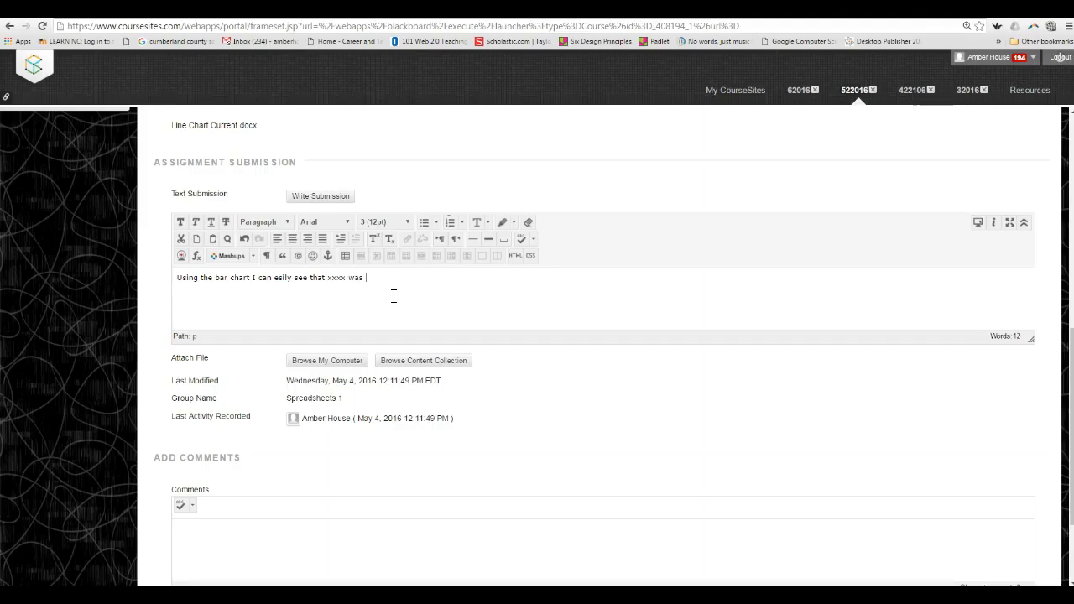
# - Continue the submission text with "spent the hightes number of weeks in the top 20"
pyautogui.press('BackSpace')
pyautogui.press('BackSpace')
pyautogui.press('BackSpace')
pyautogui.press('BackSpace')
pyautogui.write('spet')
pyautogui.press('BackSpace')
pyautogui.write('nt the hightes number of weeks')
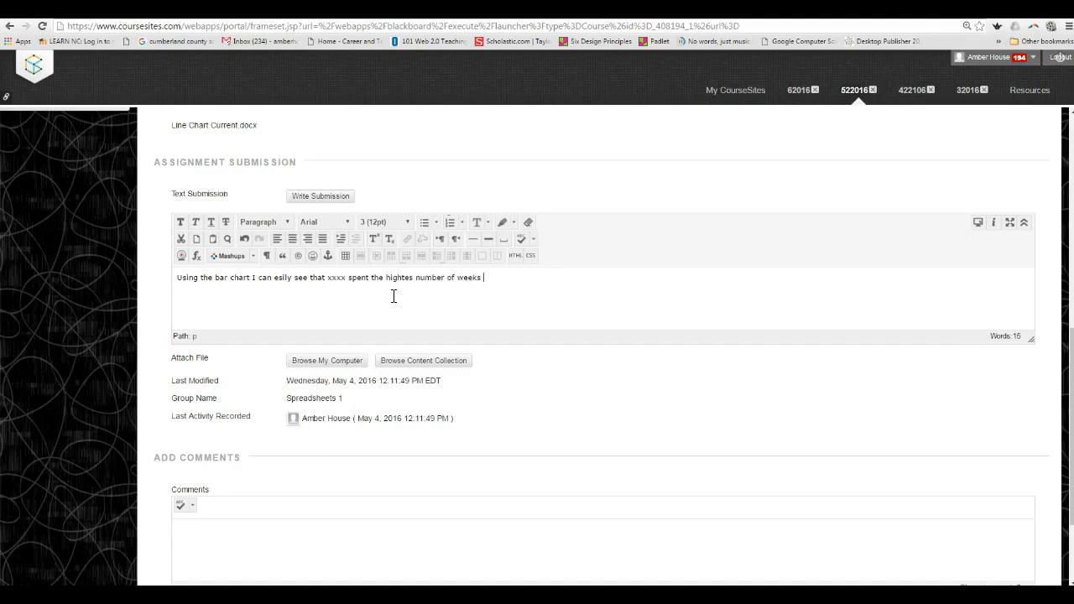
pyautogui.write(' in the top 20 and xxxx spent the')
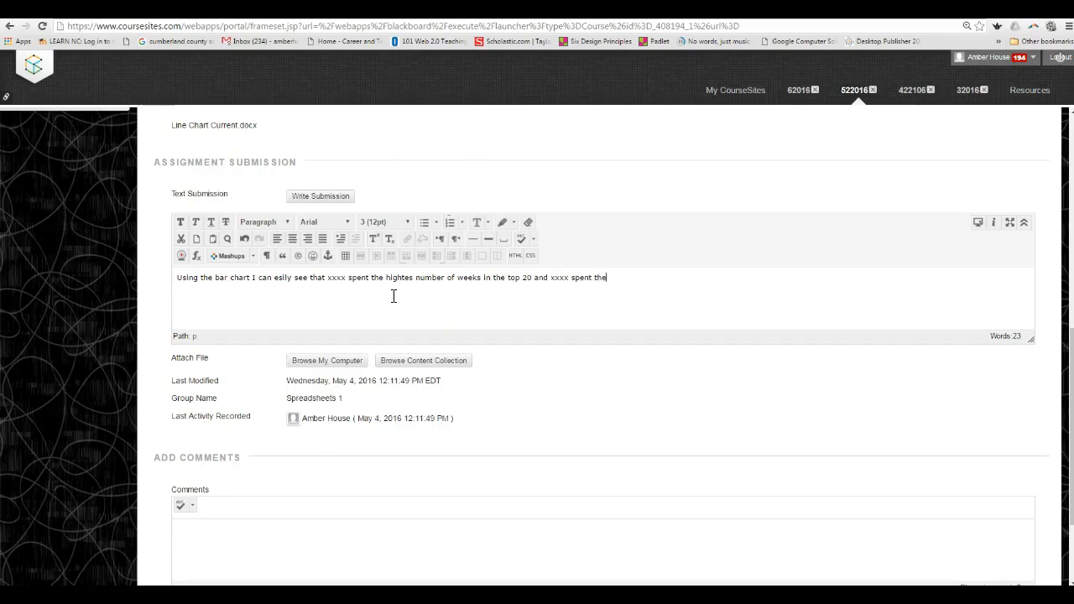
pyautogui.write(' lowest number of weeks in the tops')
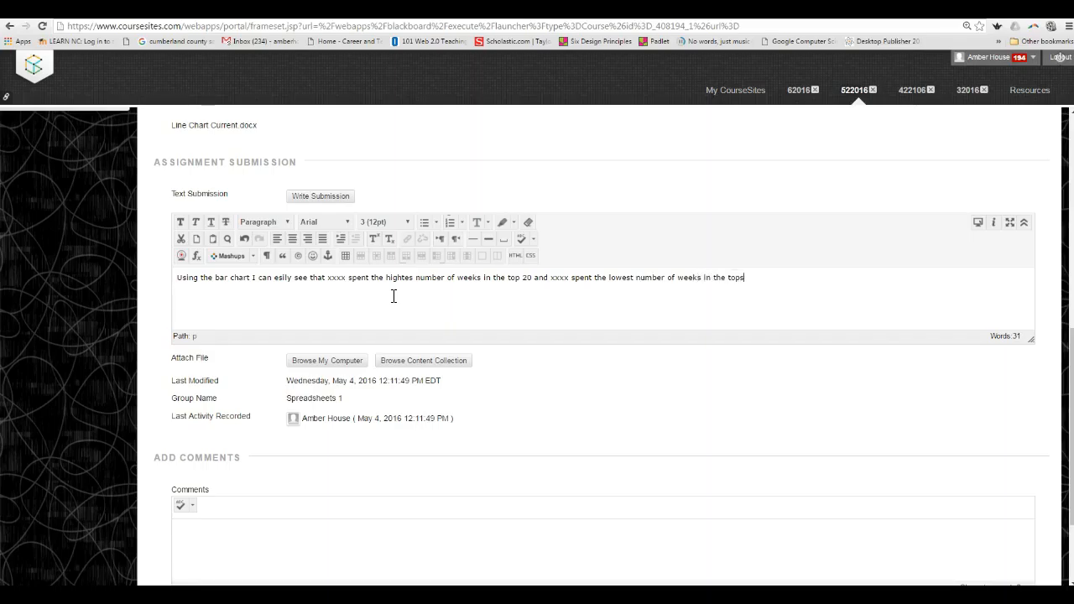
pyautogui.write(' 20')
# - Look over the rest of the assignment submission form and switch back to the Excel workbook
pyautogui.scroll(-1, 888, 372)
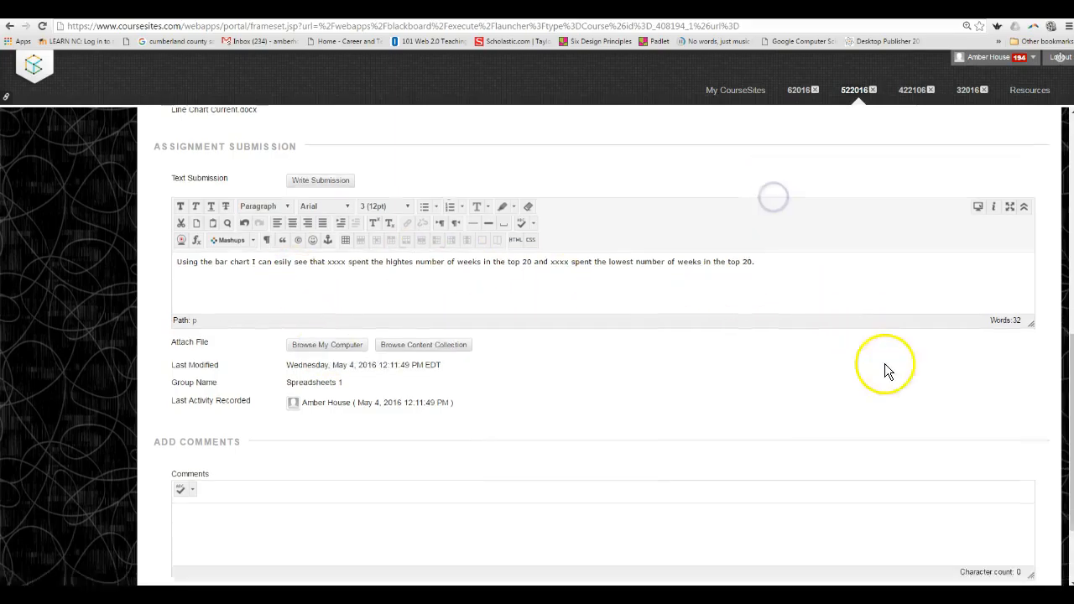
pyautogui.scroll(-2, 888, 372)
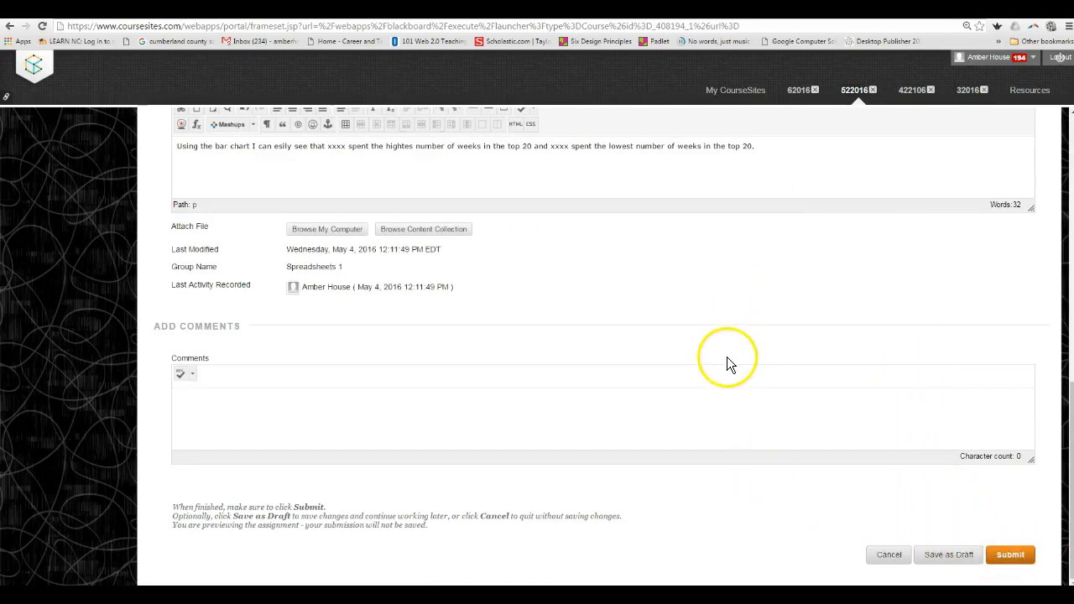
pyautogui.scroll(5, 727, 360)
pyautogui.scroll(-5, 722, 358)
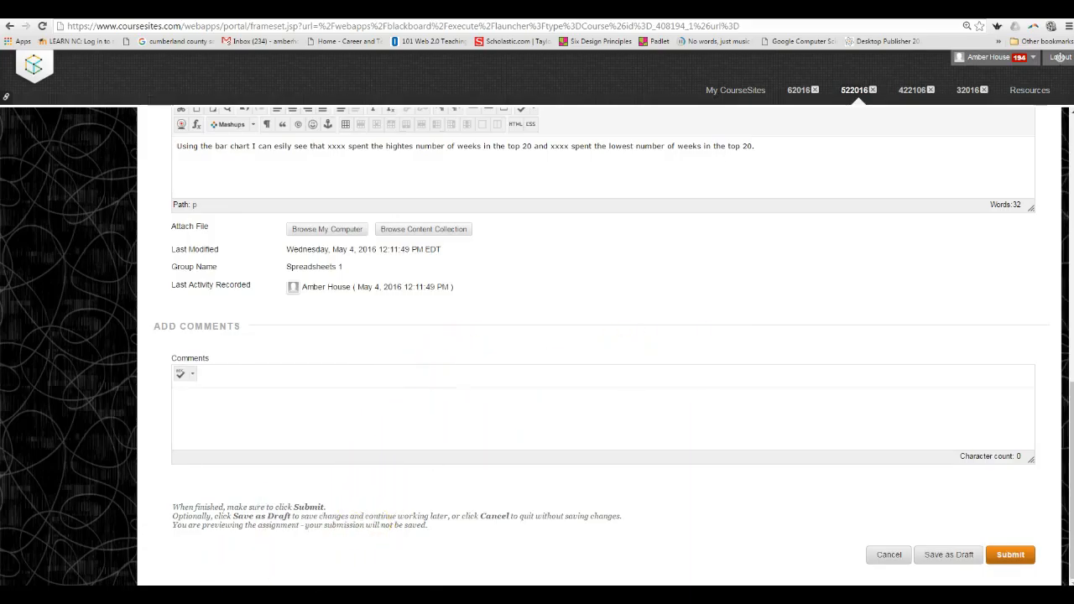
pyautogui.click(358, 516)
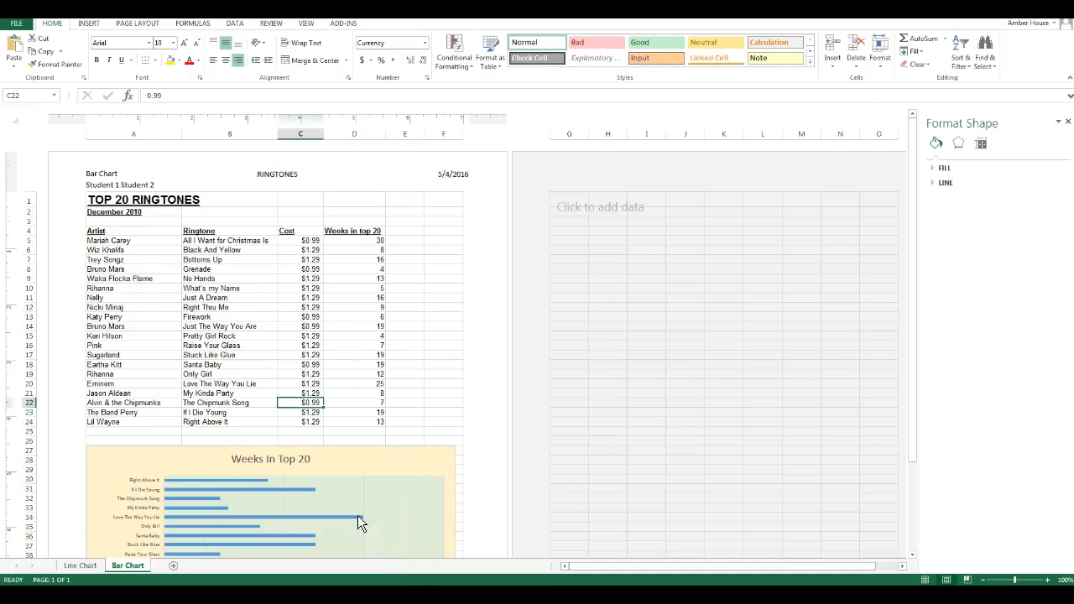